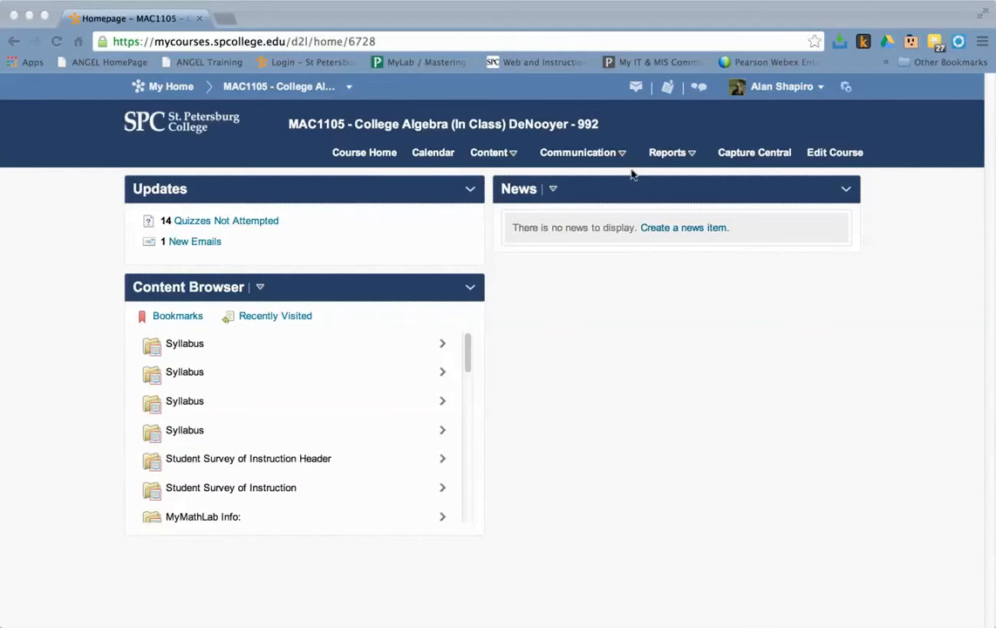
Open the question library from the quizzes of the MAC1105 College Algebra course and check its list of pages
{"action": "left_click", "coordinate": [490, 153]}
{"action": "left_click", "coordinate": [493, 223]}
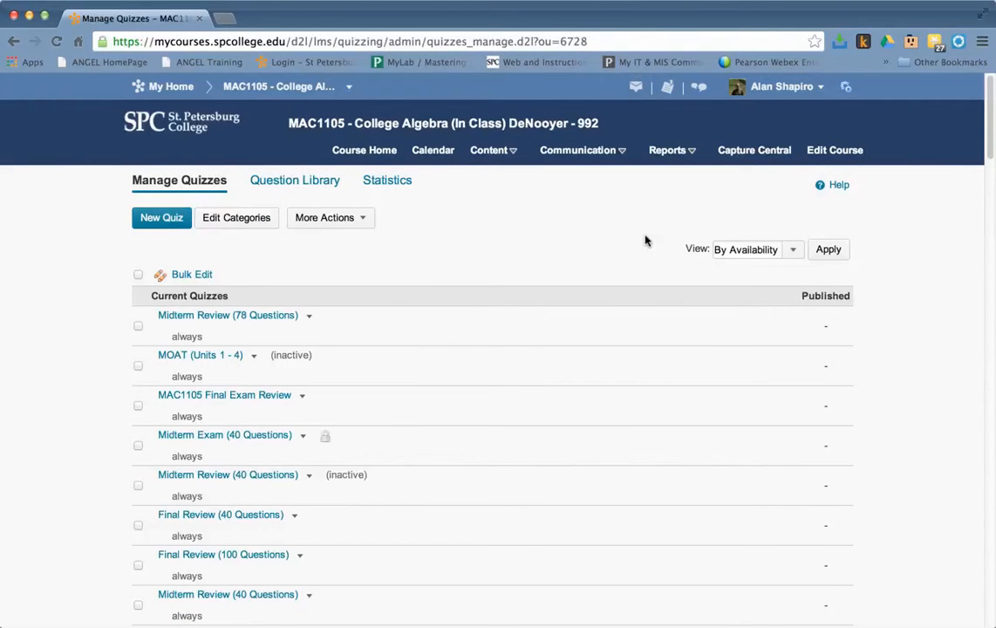
{"action": "left_click", "coordinate": [284, 185]}
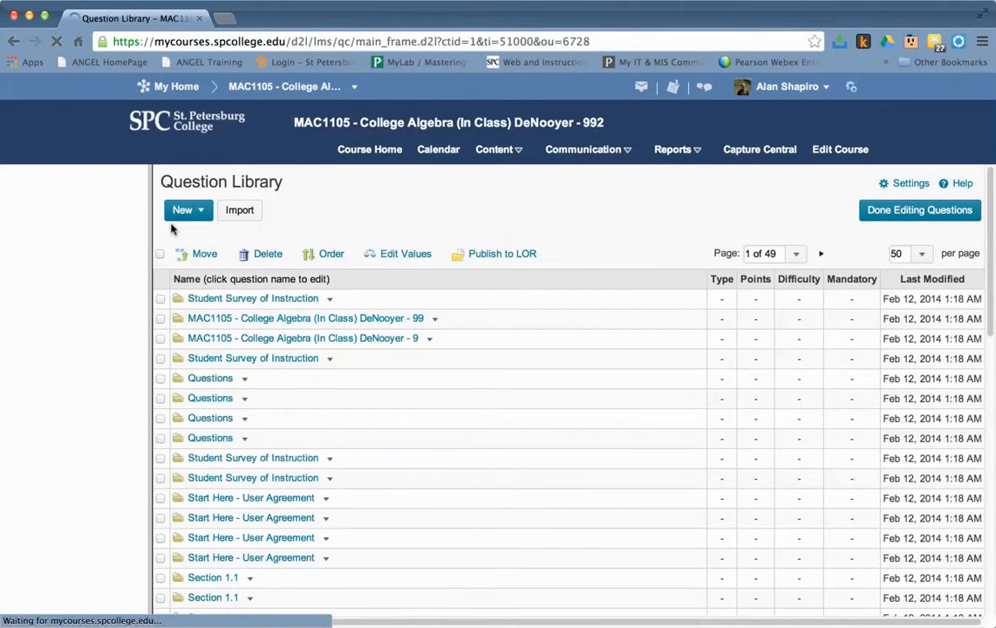
{"action": "left_click", "coordinate": [799, 258]}
{"action": "left_click", "coordinate": [795, 217]}
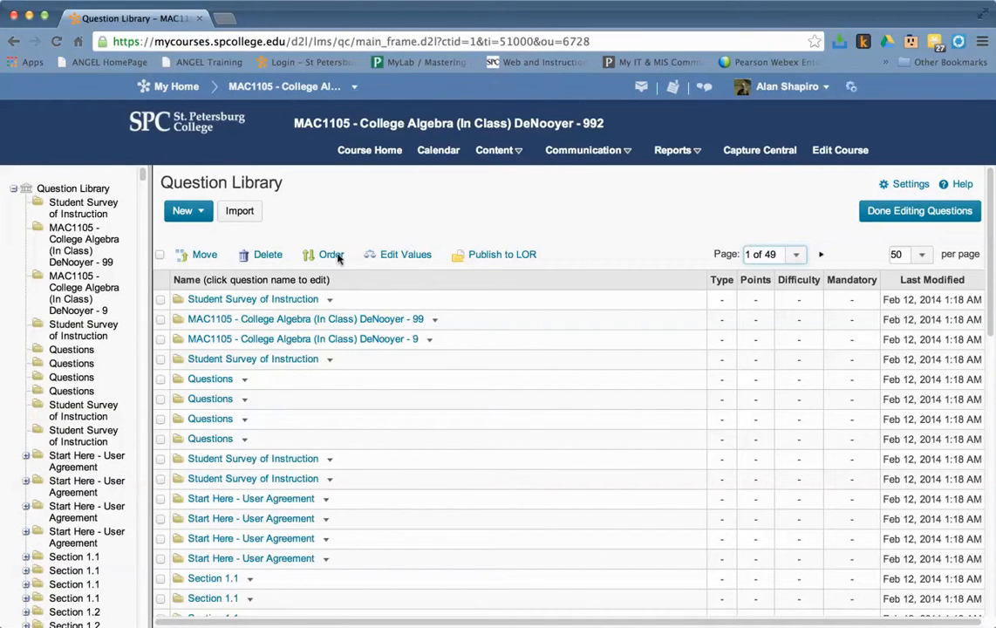
Set the question library to show 200 items per page
{"action": "left_click", "coordinate": [161, 255]}
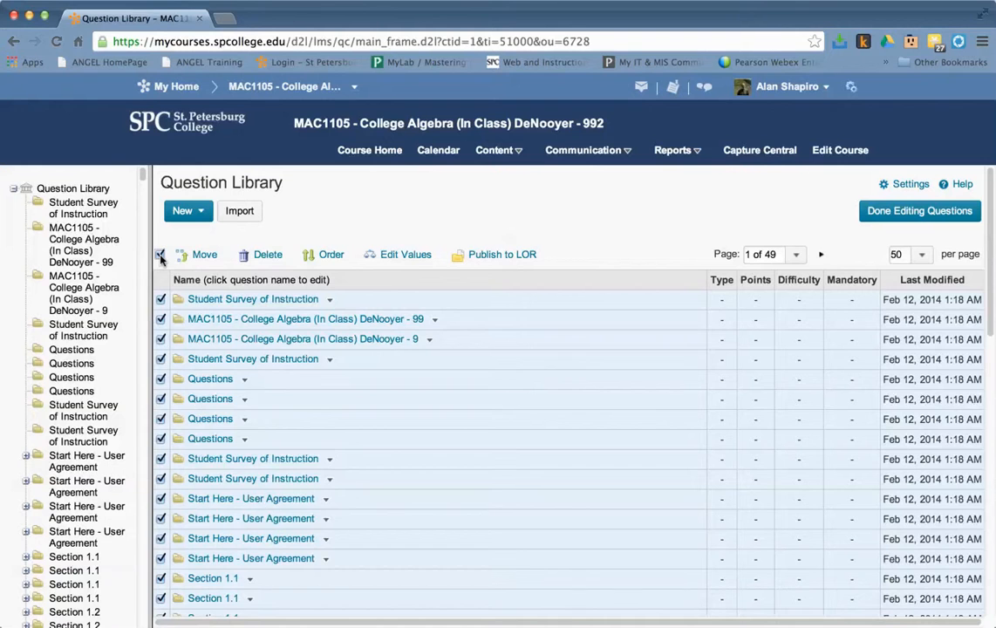
{"action": "left_click", "coordinate": [909, 254]}
{"action": "left_click", "coordinate": [910, 282]}
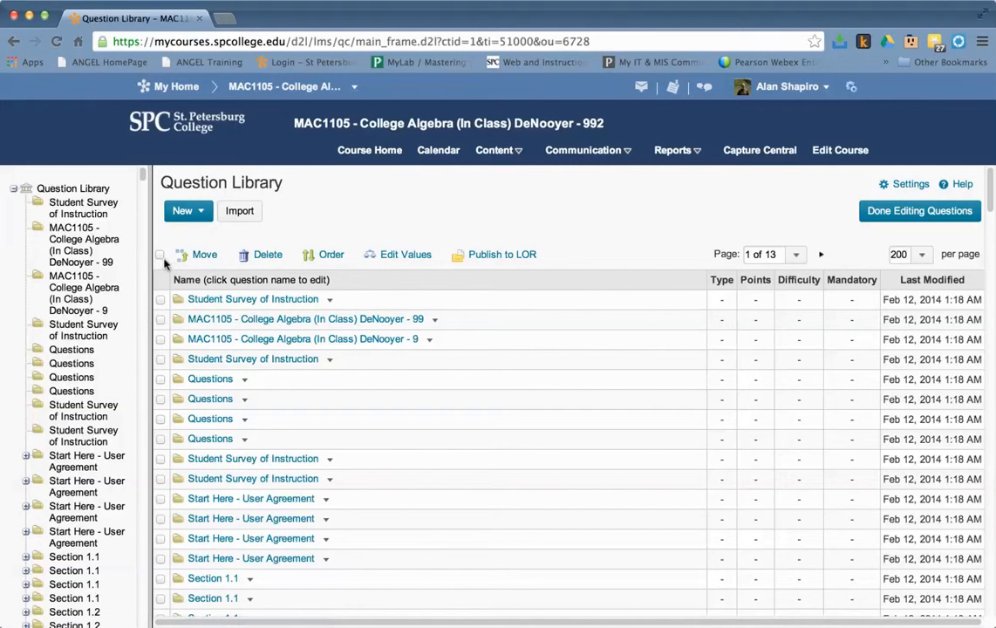
Delete all items listed on the first page of the question library
{"action": "left_click", "coordinate": [160, 254]}
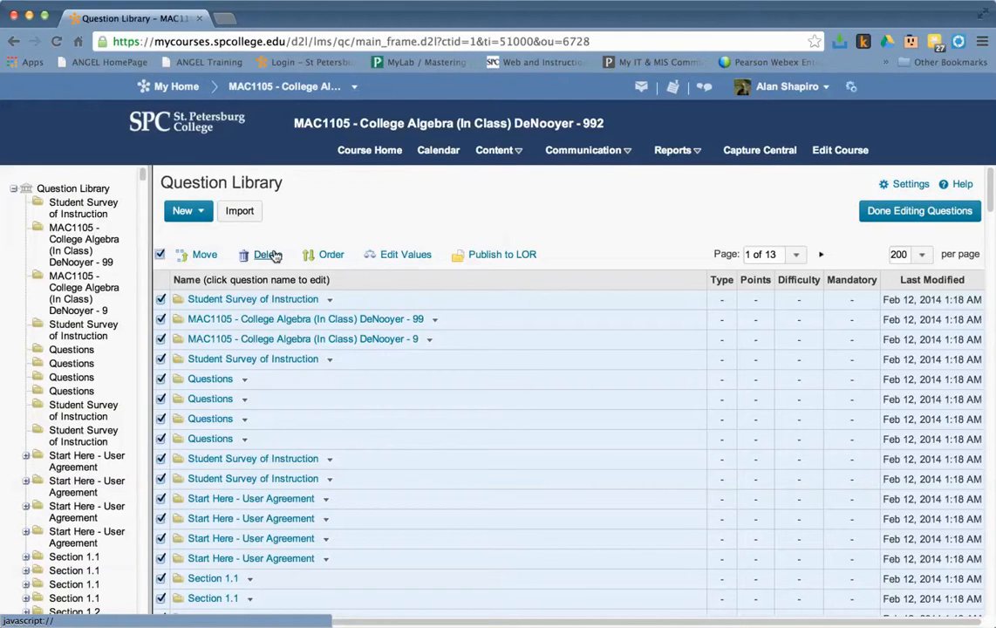
{"action": "left_click", "coordinate": [268, 255]}
{"action": "left_click", "coordinate": [374, 219]}
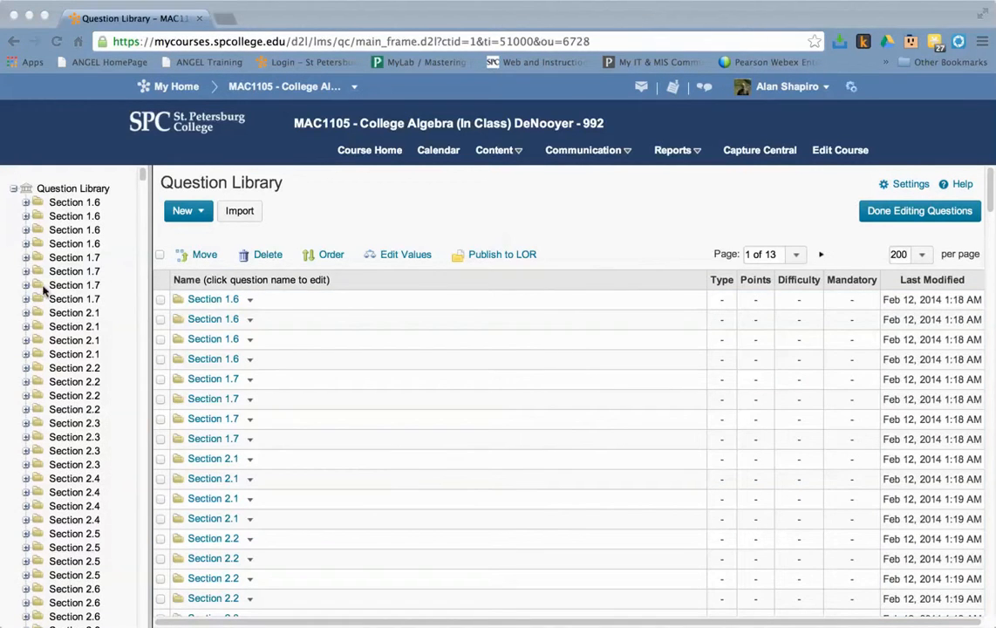
Delete the four Section 1.6 folders from the question library
{"action": "left_click", "coordinate": [161, 301]}
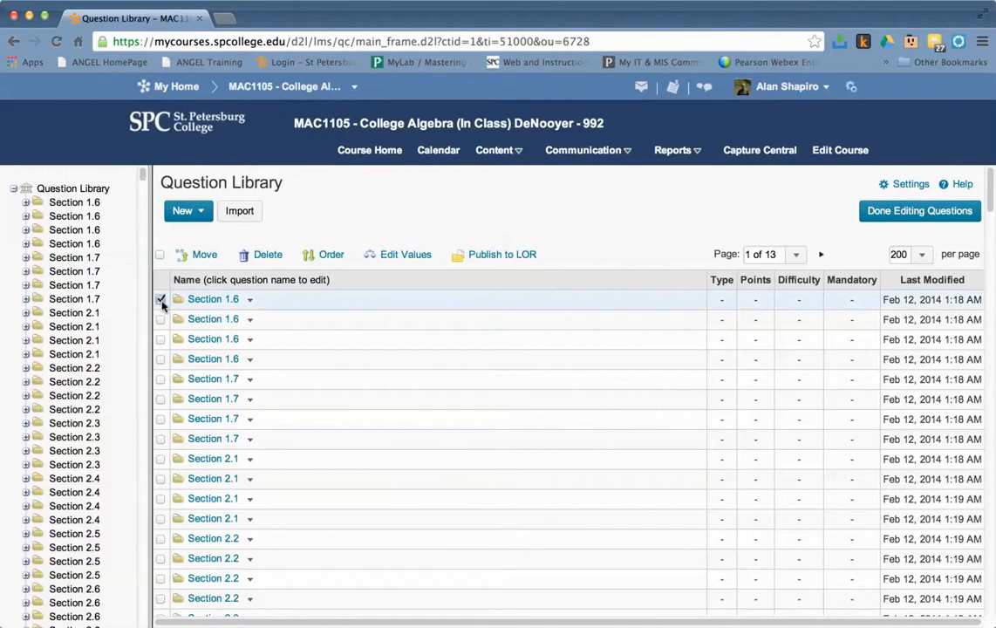
{"action": "left_click", "coordinate": [161, 319]}
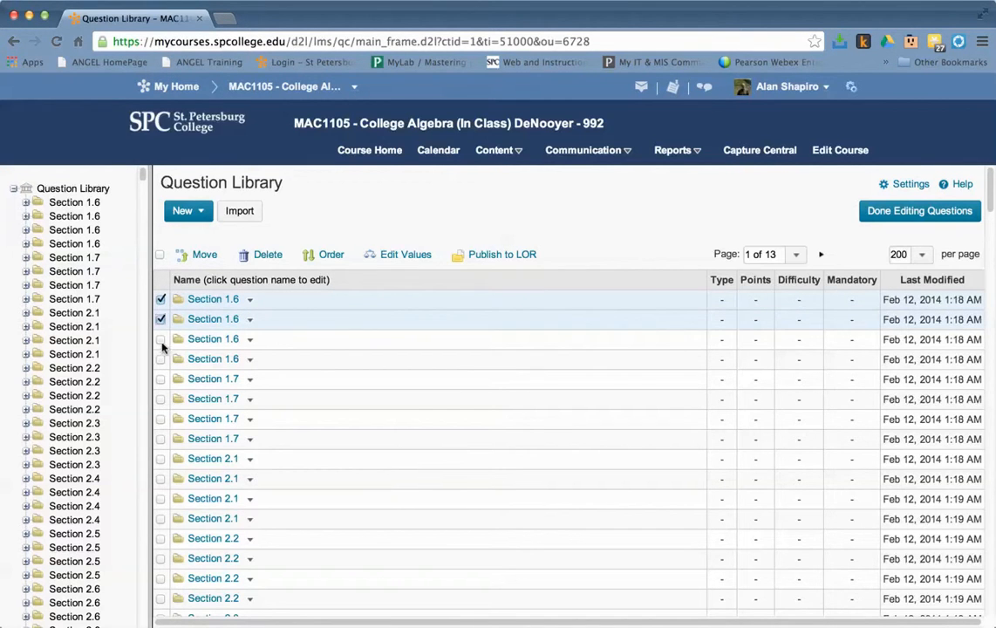
{"action": "left_click", "coordinate": [160, 340]}
{"action": "left_click", "coordinate": [161, 359]}
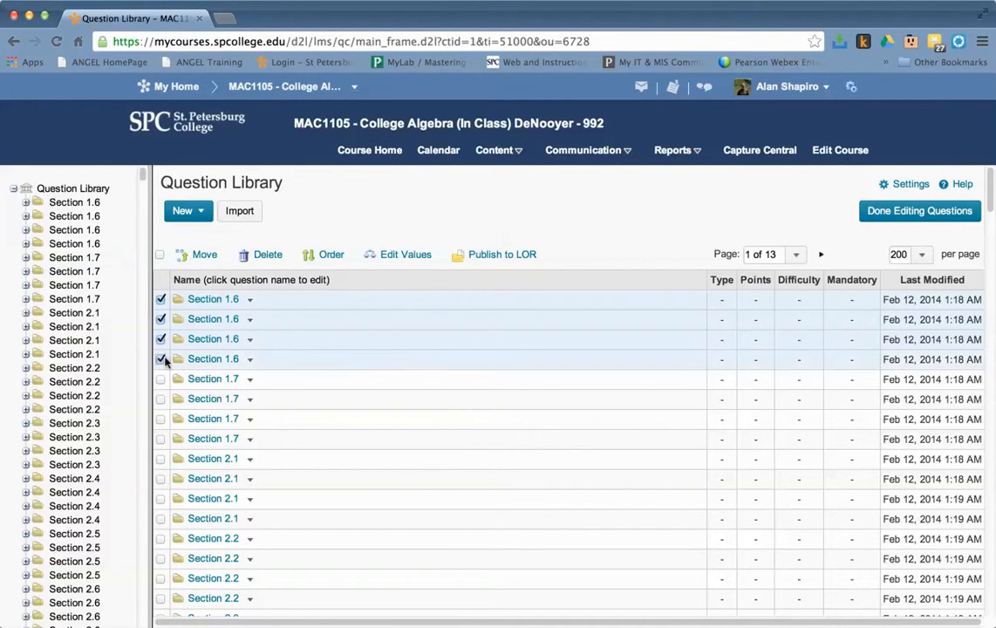
{"action": "left_click", "coordinate": [262, 255]}
{"action": "left_click", "coordinate": [377, 222]}
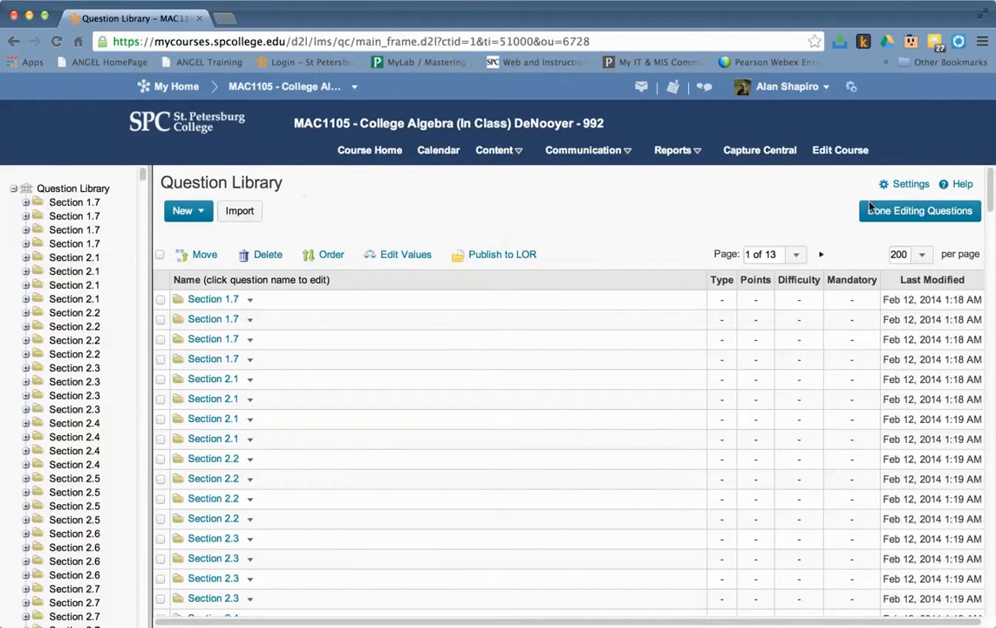
Finish editing the question library and look through the course's quiz list for a quiz to inspect
{"action": "left_click", "coordinate": [899, 212]}
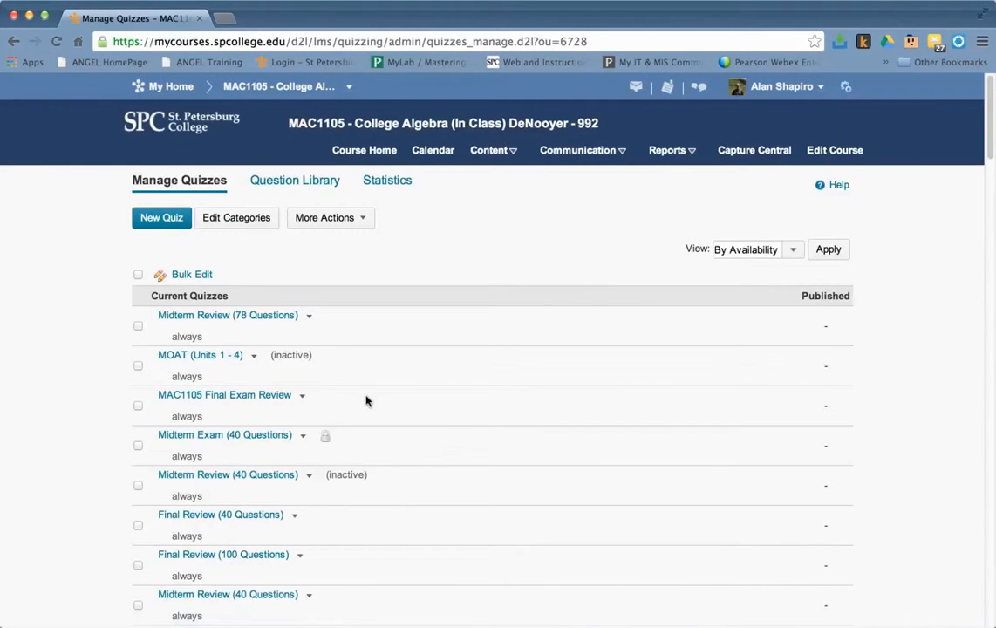
{"action": "scroll", "coordinate": [367, 400], "scroll_direction": "down", "scroll_amount": 10}
{"action": "scroll", "coordinate": [366, 400], "scroll_direction": "down", "scroll_amount": 13}
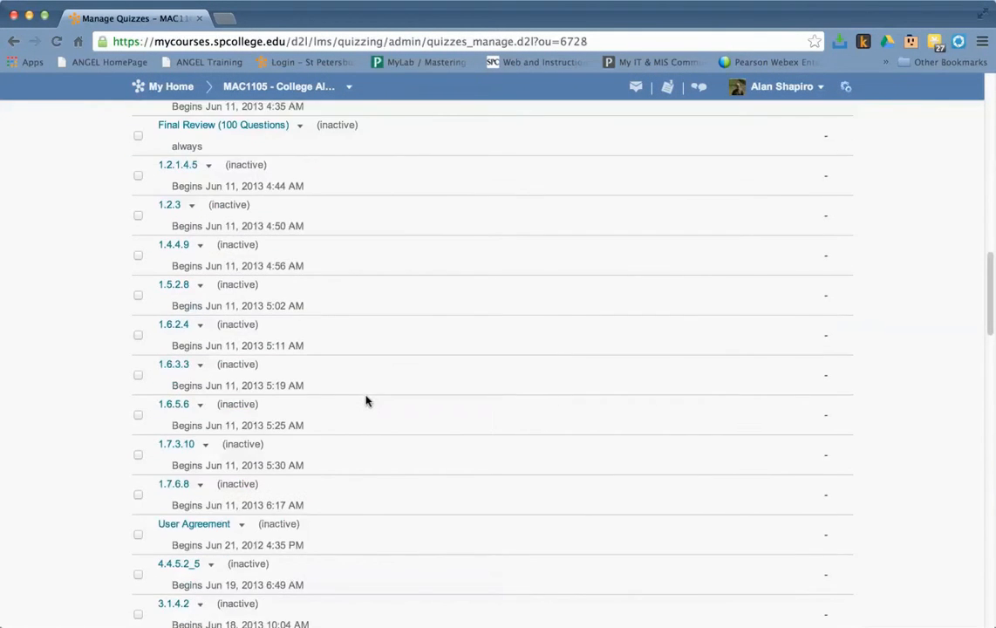
{"action": "scroll", "coordinate": [365, 400], "scroll_direction": "down", "scroll_amount": 15}
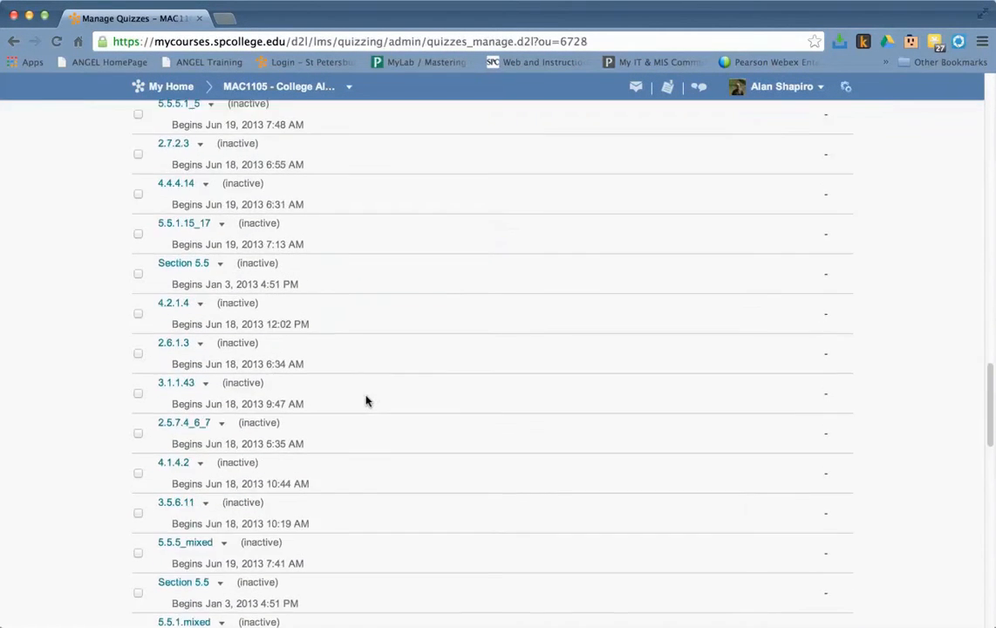
{"action": "scroll", "coordinate": [366, 401], "scroll_direction": "down", "scroll_amount": 10}
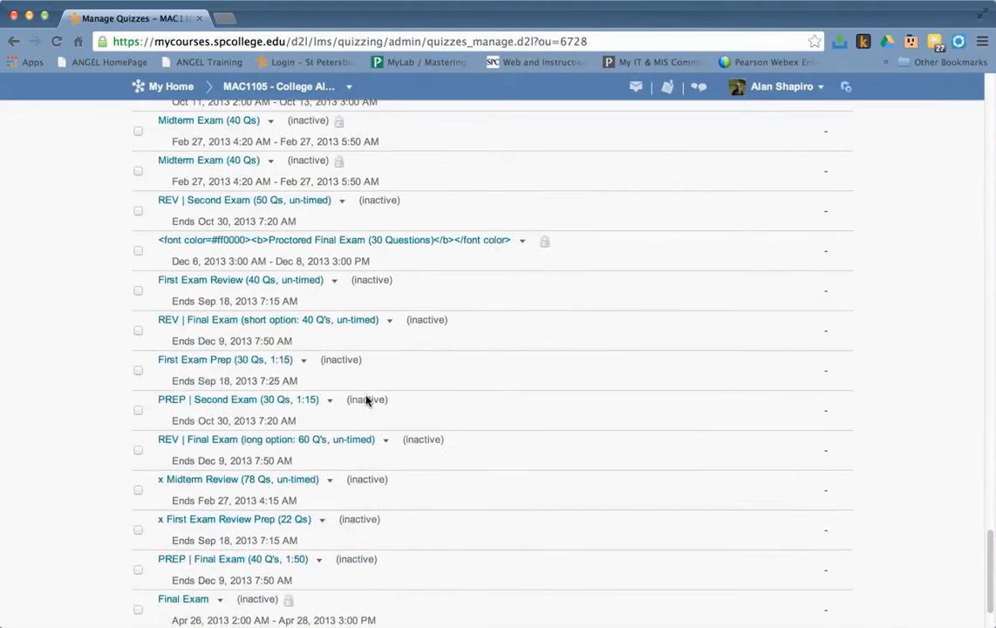
{"action": "scroll", "coordinate": [365, 400], "scroll_direction": "up", "scroll_amount": 20}
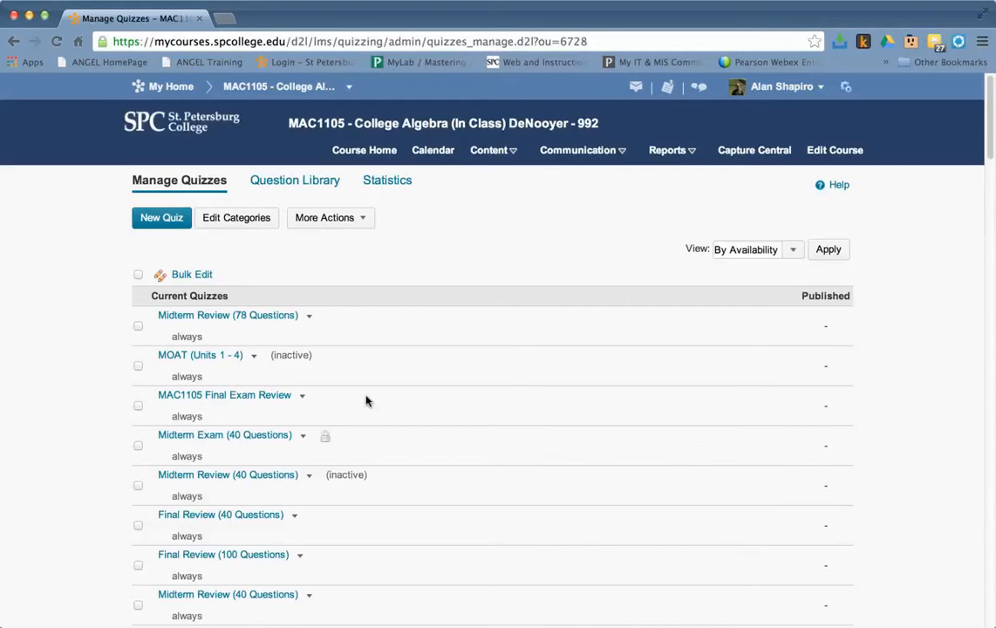
{"action": "scroll", "coordinate": [365, 401], "scroll_direction": "down", "scroll_amount": 1}
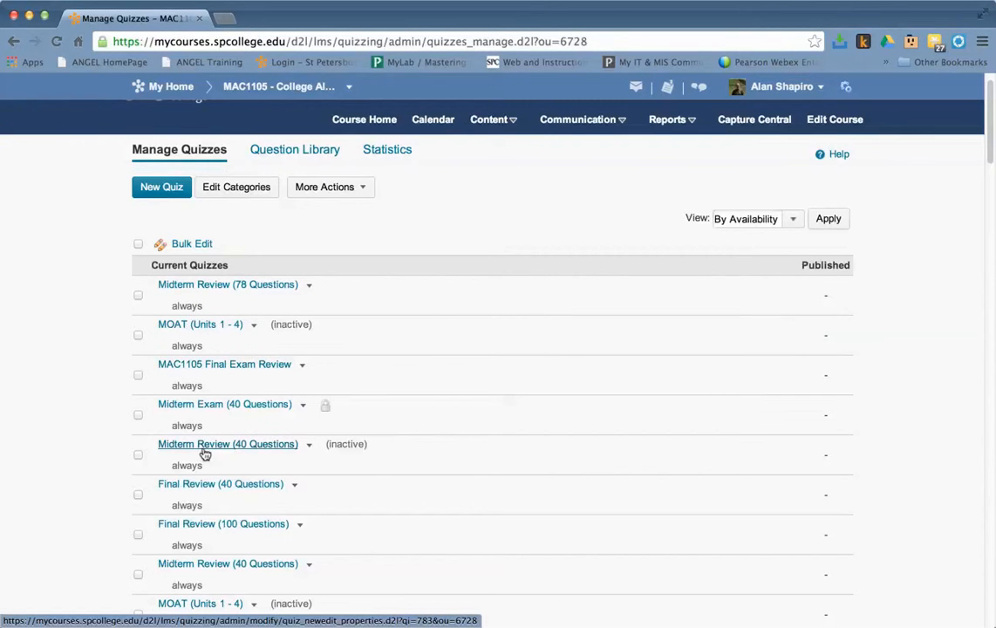
{"action": "scroll", "coordinate": [209, 450], "scroll_direction": "down", "scroll_amount": 10}
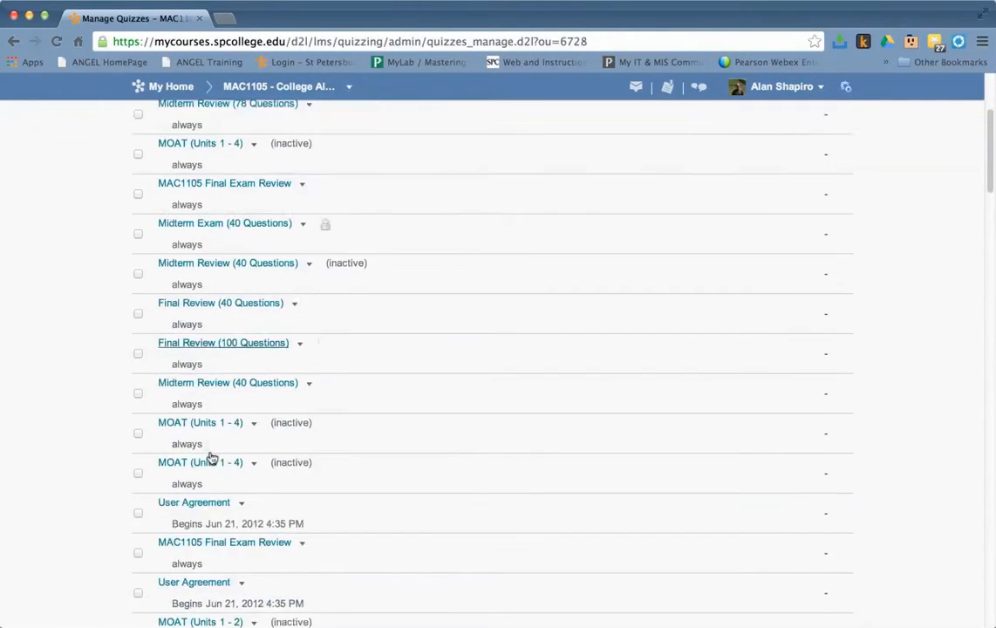
{"action": "scroll", "coordinate": [209, 455], "scroll_direction": "down", "scroll_amount": 3}
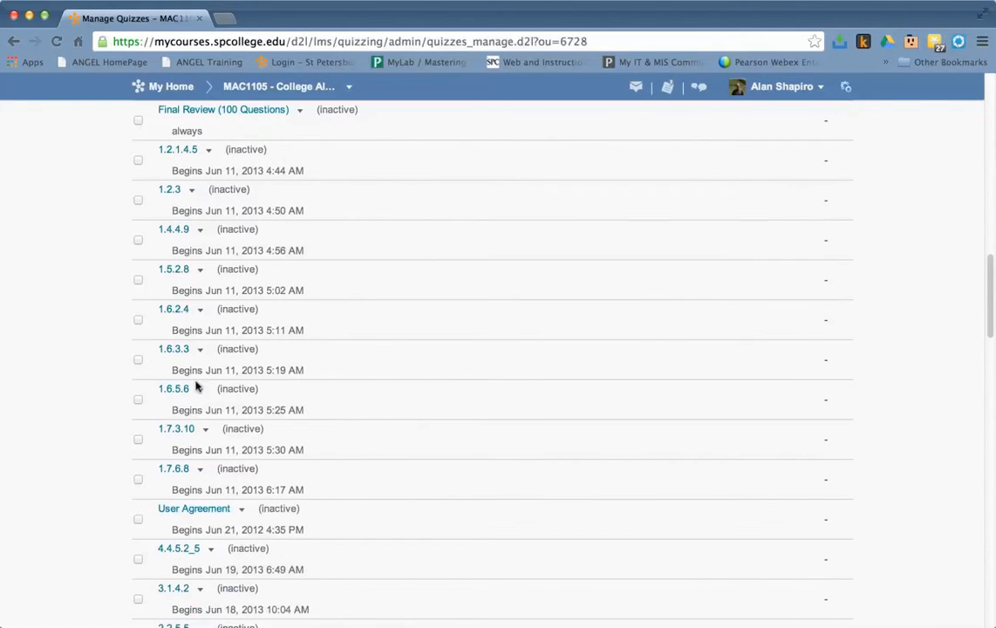
Open quiz 1.6.2.4 and preview its first question to check that it is intact
{"action": "left_click", "coordinate": [178, 312]}
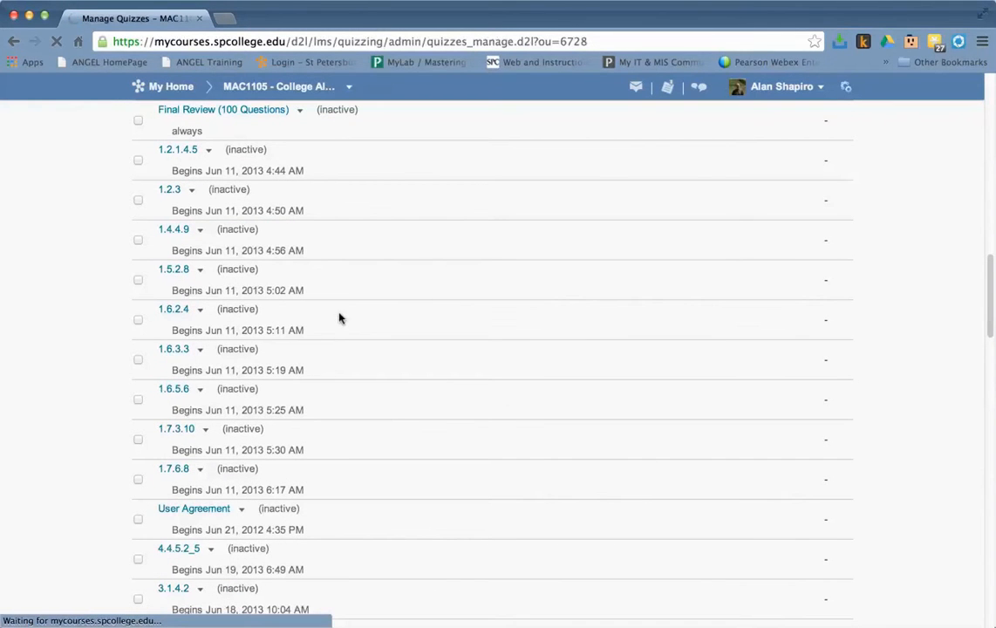
{"action": "scroll", "coordinate": [441, 404], "scroll_direction": "down", "scroll_amount": 1}
{"action": "scroll", "coordinate": [441, 404], "scroll_direction": "down", "scroll_amount": 5}
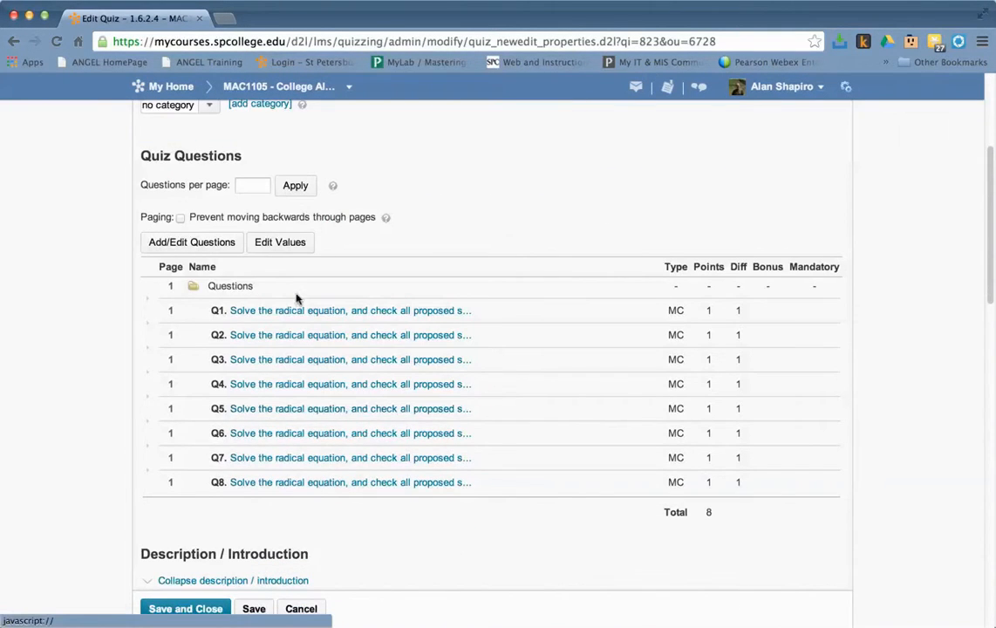
{"action": "left_click", "coordinate": [294, 312]}
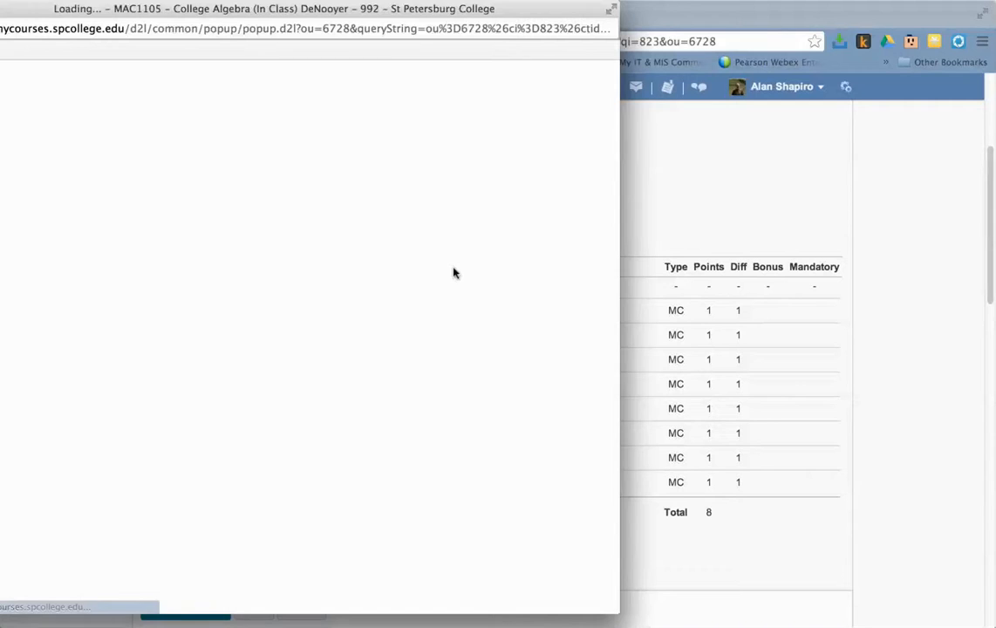
{"action": "left_click_drag", "start_coordinate": [205, 6], "coordinate": [379, 31]}
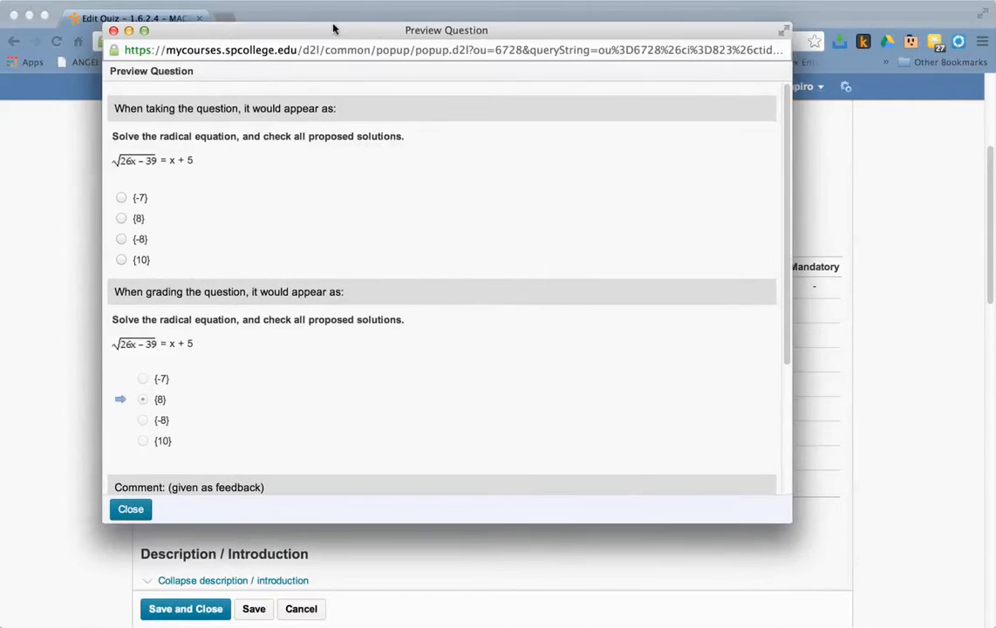
{"action": "left_click", "coordinate": [114, 30]}
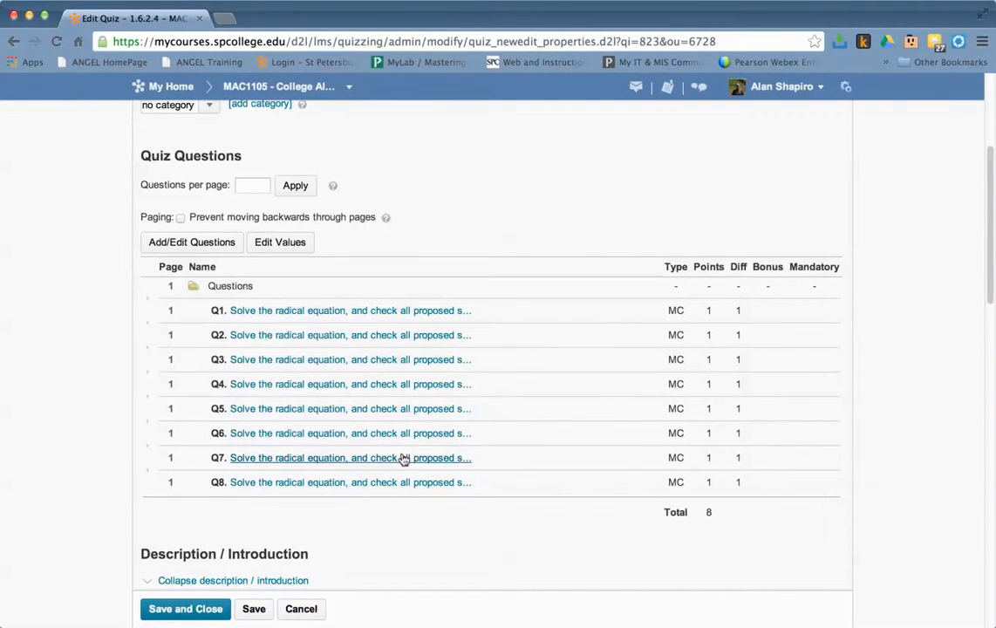
Leave the quiz without saving and return to the course's question library
{"action": "scroll", "coordinate": [450, 353], "scroll_direction": "up", "scroll_amount": 5}
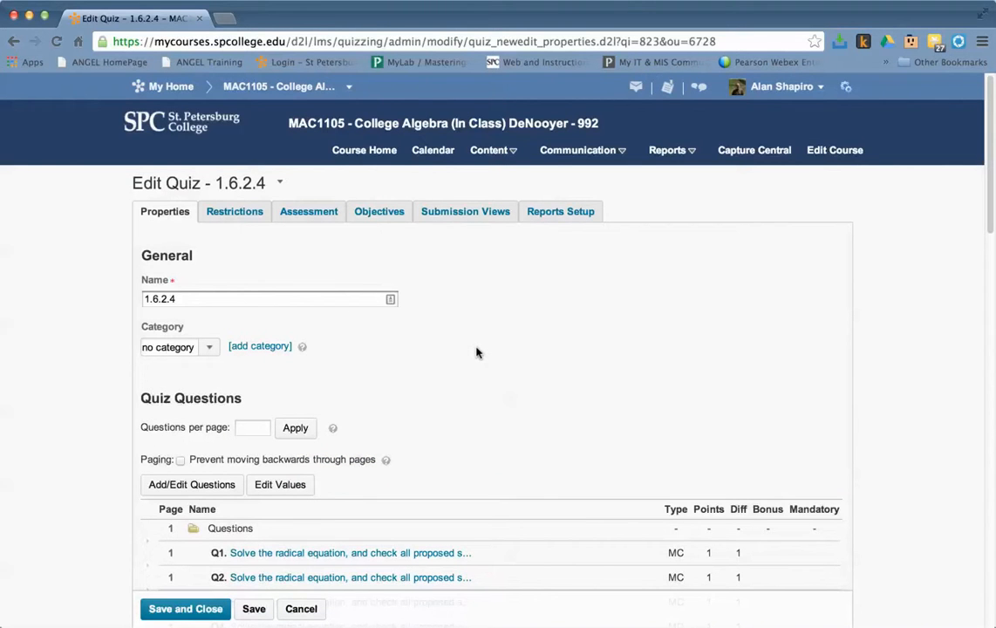
{"action": "left_click", "coordinate": [490, 151]}
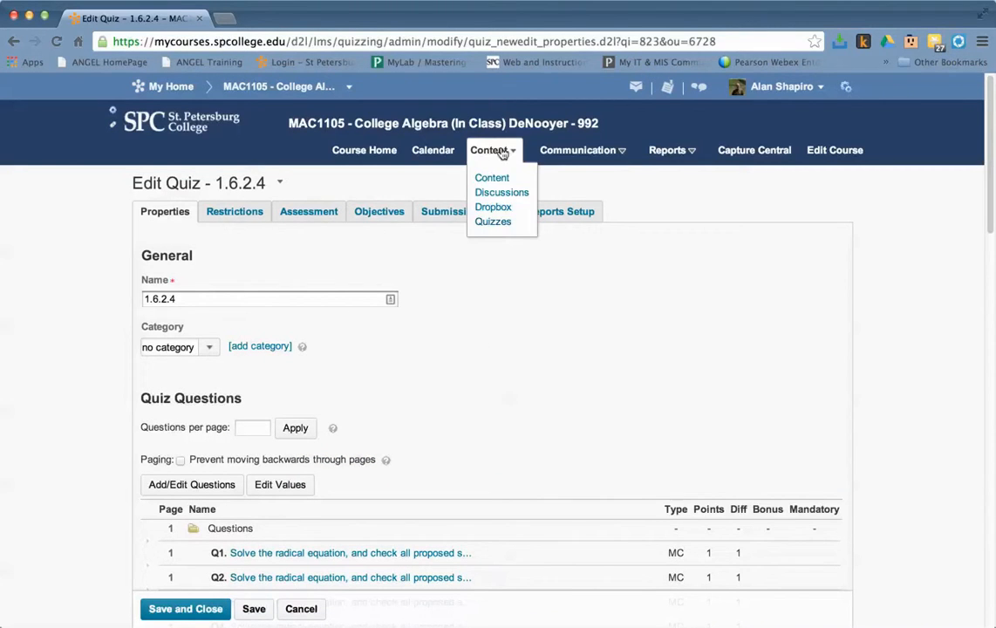
{"action": "left_click", "coordinate": [498, 224]}
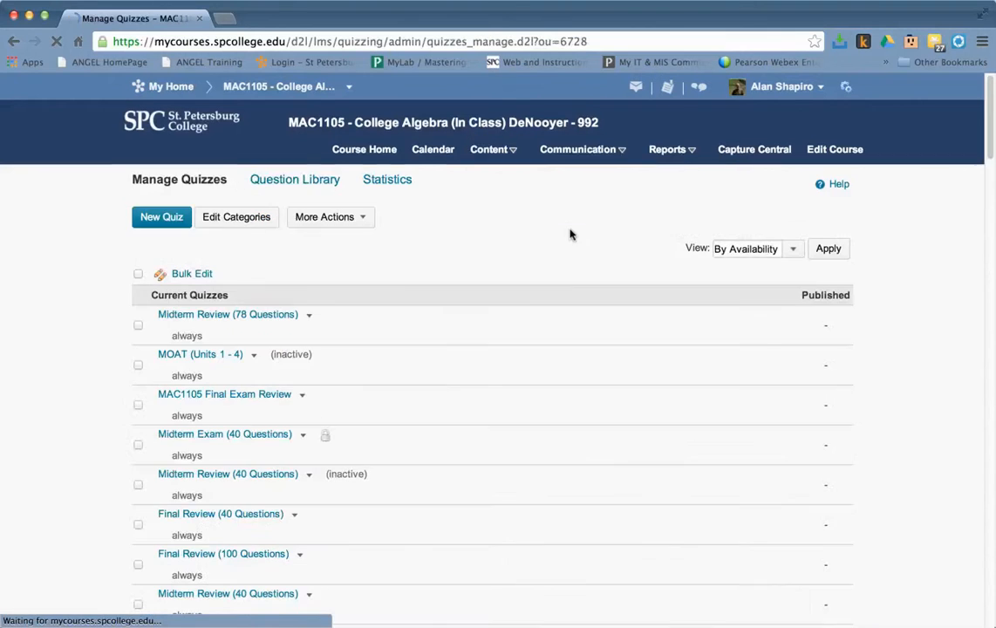
{"action": "left_click", "coordinate": [295, 182]}
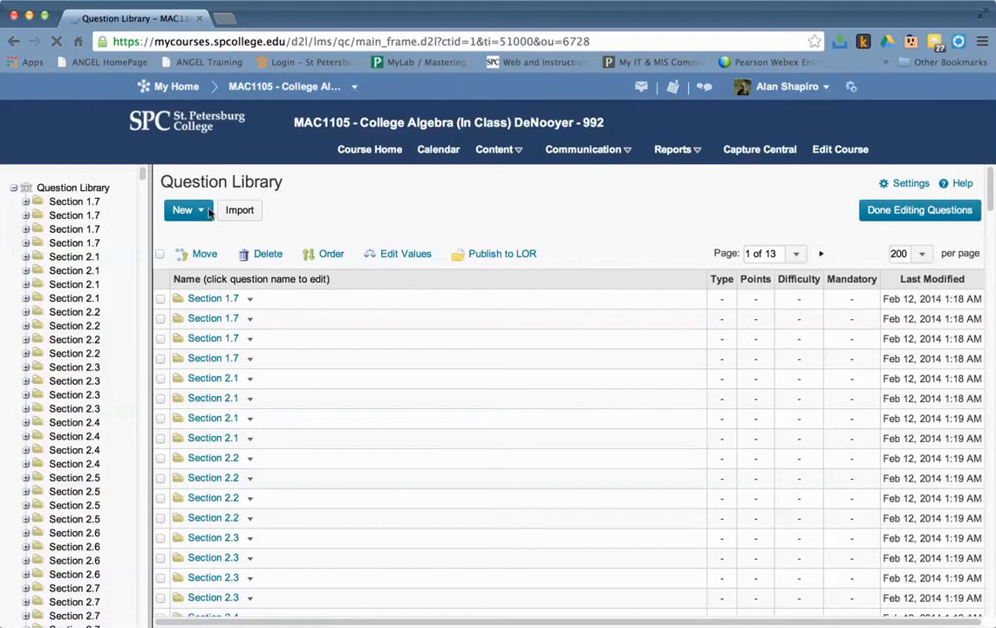
Create a new section in the question library named Quiz 1
{"action": "left_click", "coordinate": [199, 210]}
{"action": "left_click", "coordinate": [200, 230]}
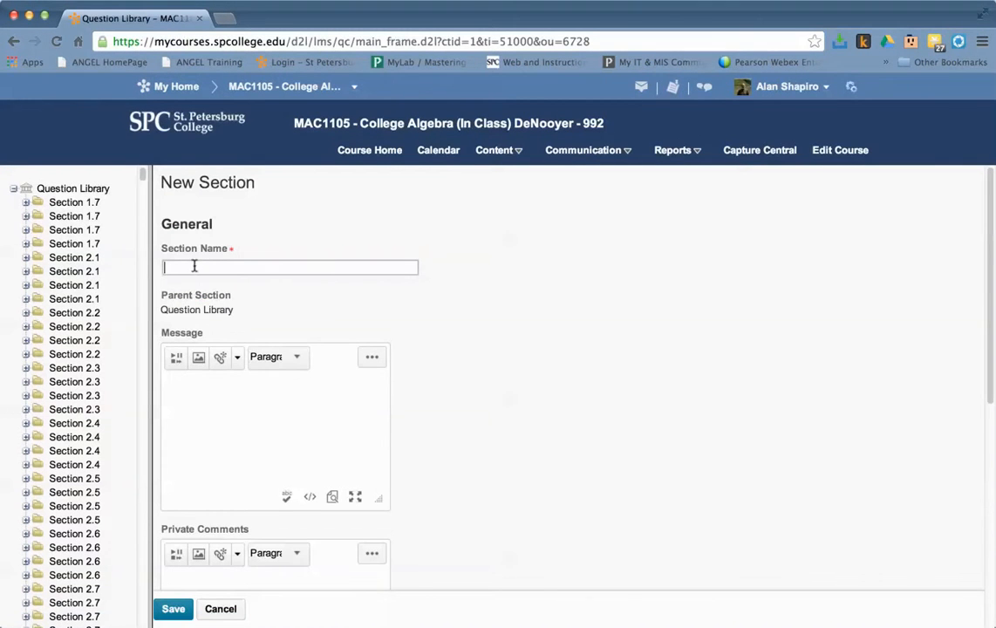
{"action": "type", "text": "Quei"}
{"action": "key", "text": "BackSpace"}
{"action": "type", "text": "iz 1."}
{"action": "left_click", "coordinate": [185, 610]}
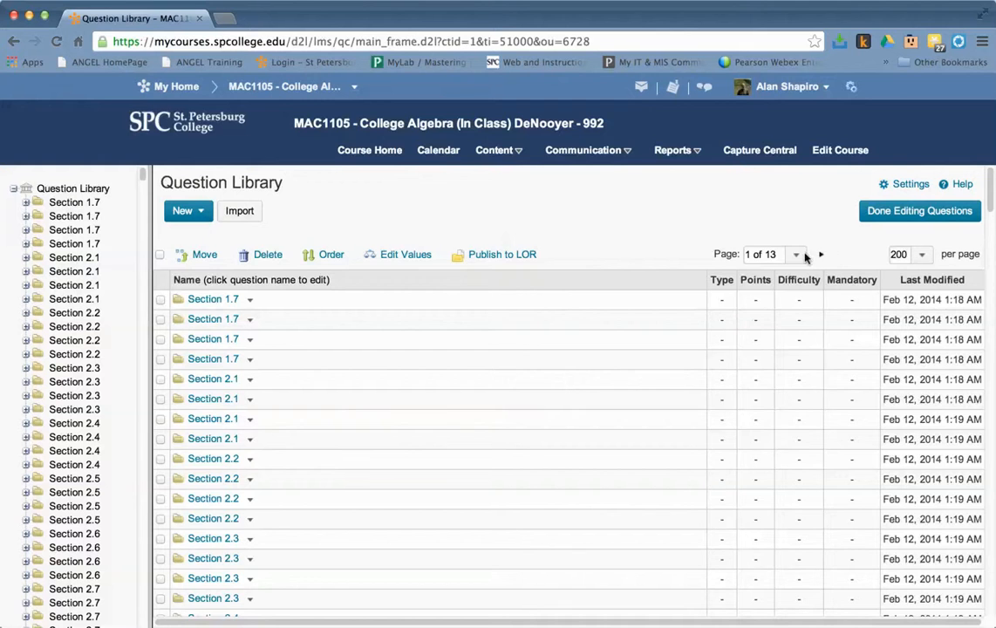
Choose page 13 of the question library and look through the list for the new section
{"action": "left_click", "coordinate": [792, 255]}
{"action": "left_click", "coordinate": [780, 421]}
{"action": "scroll", "coordinate": [507, 438], "scroll_direction": "down", "scroll_amount": 15}
{"action": "scroll", "coordinate": [507, 438], "scroll_direction": "down", "scroll_amount": 15}
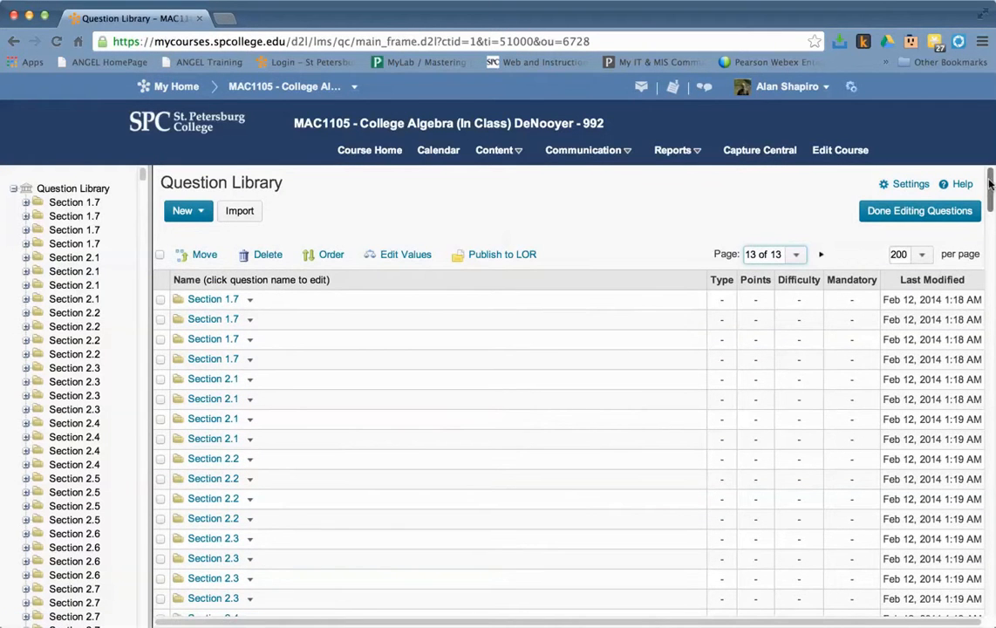
Search the course list by the instructor's surname and open the ARH2050 Art History_Ancient to Gothic (Online) course
{"action": "left_click", "coordinate": [355, 87]}
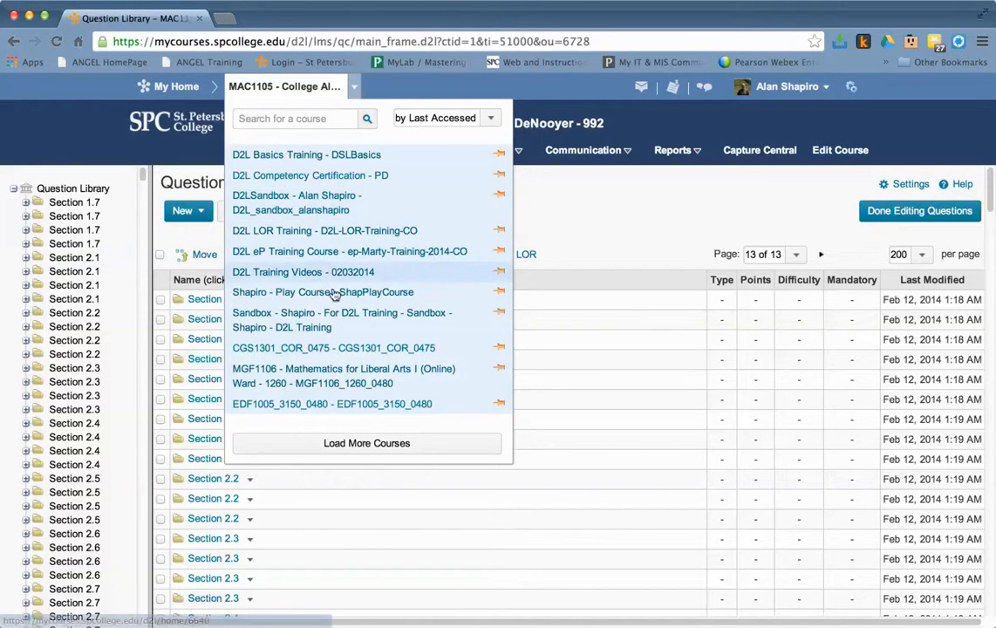
{"action": "left_click", "coordinate": [264, 119]}
{"action": "type", "text": "schatz"}
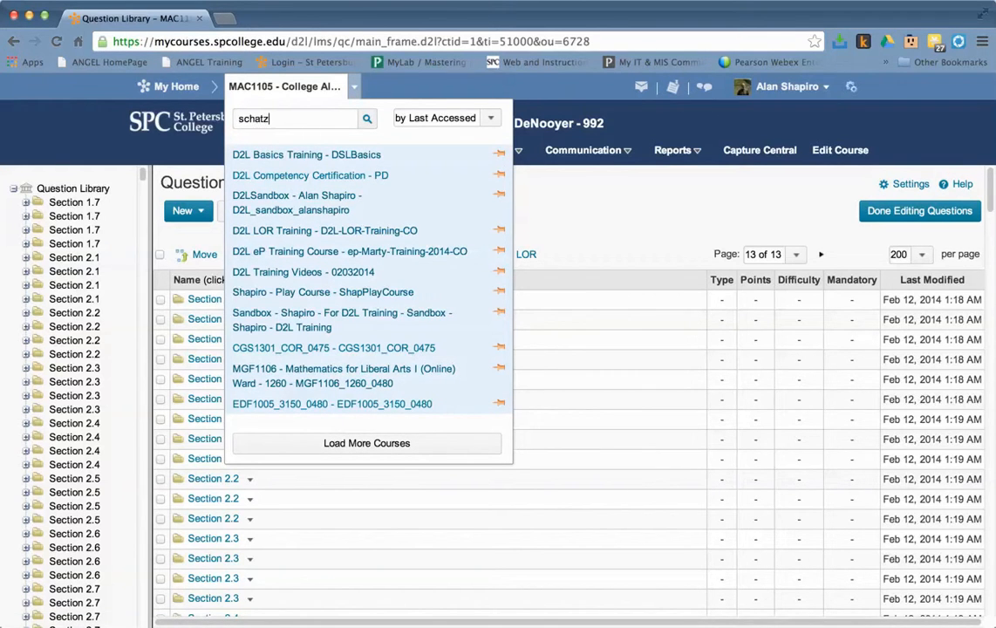
{"action": "key", "text": "Return"}
{"action": "left_click", "coordinate": [261, 171]}
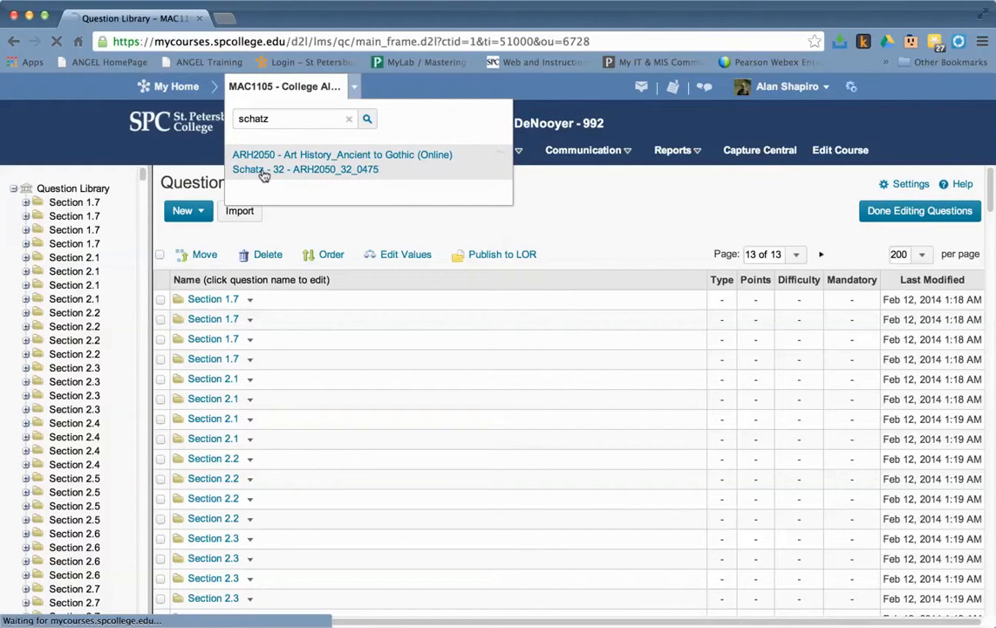
{"action": "left_click", "coordinate": [328, 169]}
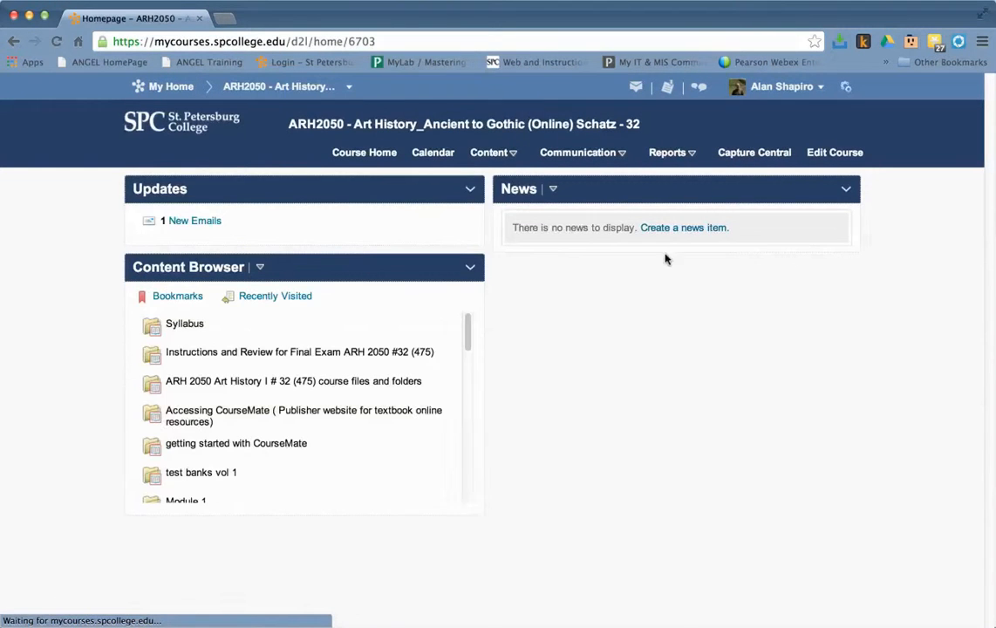
Open the question library of the ARH2050 Art History course from its quizzes area
{"action": "left_click", "coordinate": [491, 152]}
{"action": "left_click", "coordinate": [493, 225]}
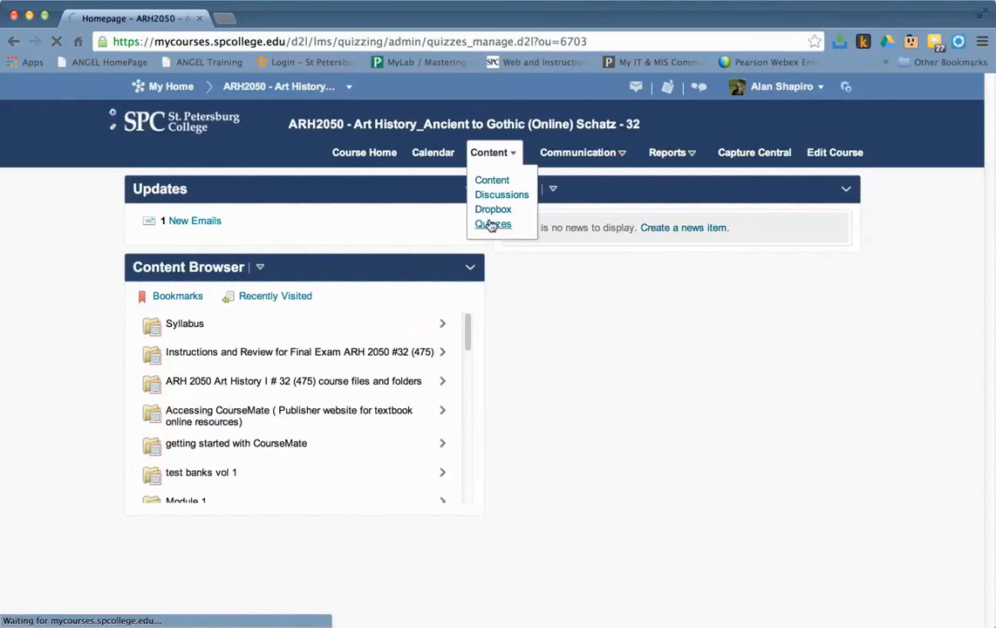
{"action": "left_click", "coordinate": [315, 187]}
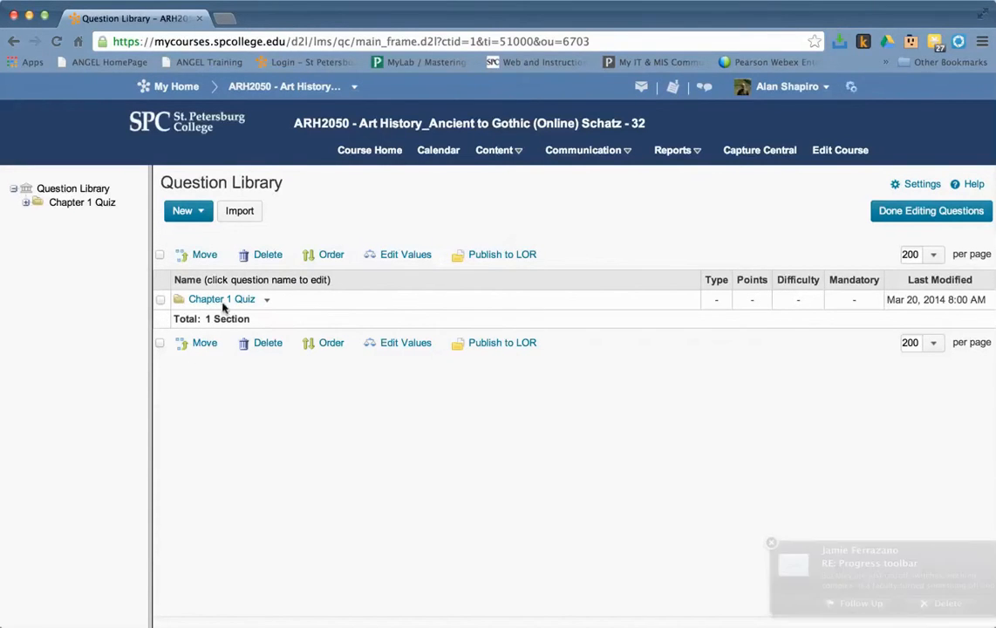
Create a new section in the question library named Chapter 2 Quiz
{"action": "left_click", "coordinate": [192, 210]}
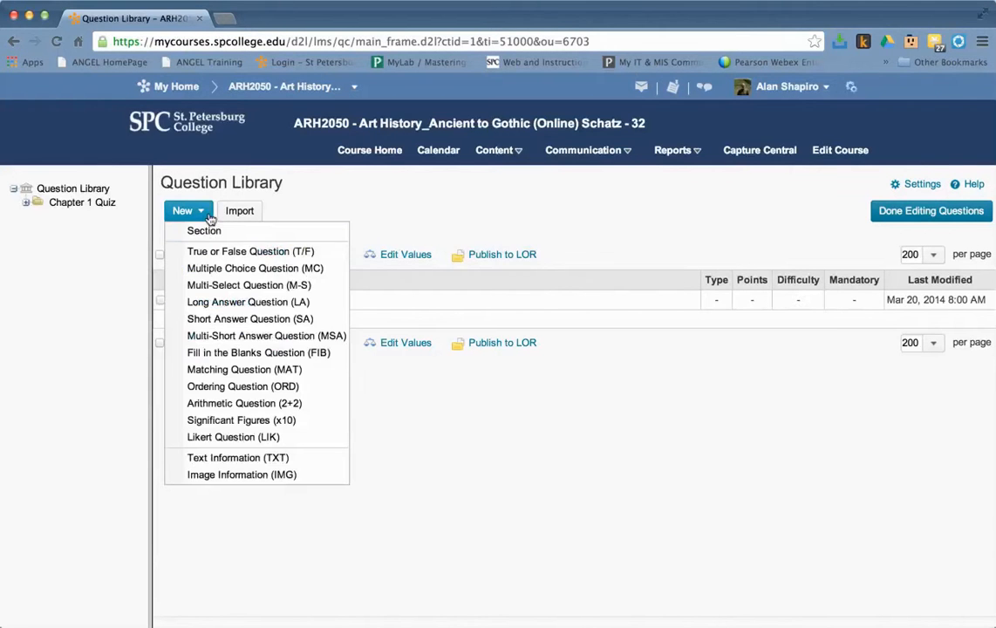
{"action": "left_click", "coordinate": [206, 231]}
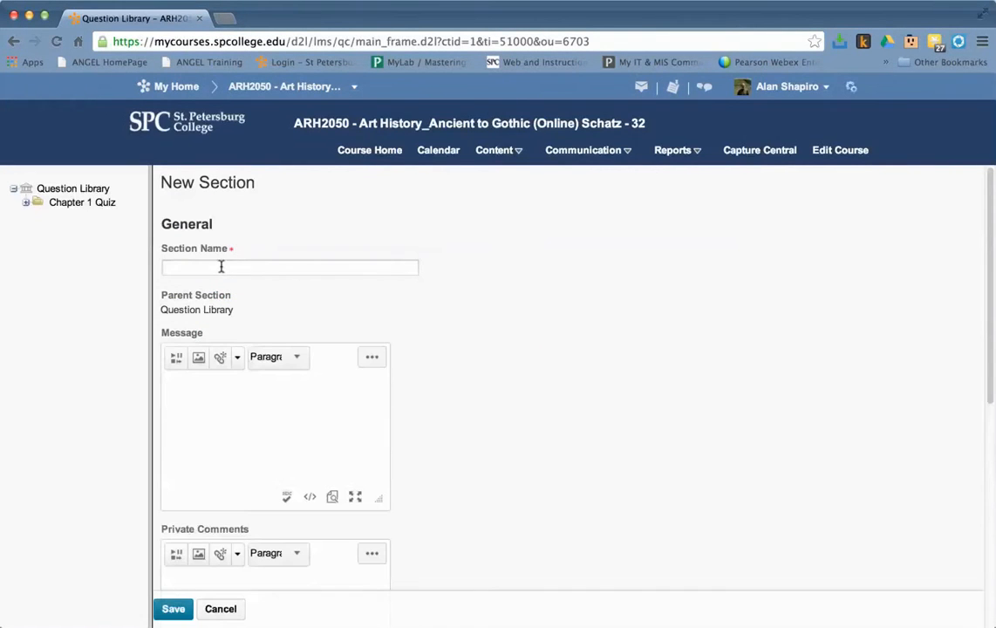
{"action": "type", "text": "Chapter "}
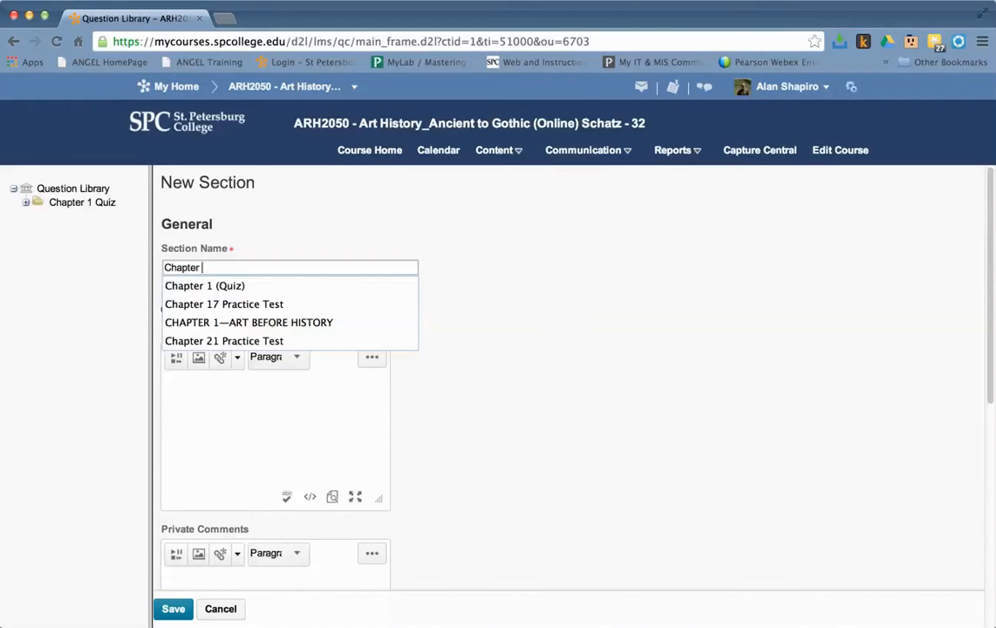
{"action": "type", "text": "2 Quiz"}
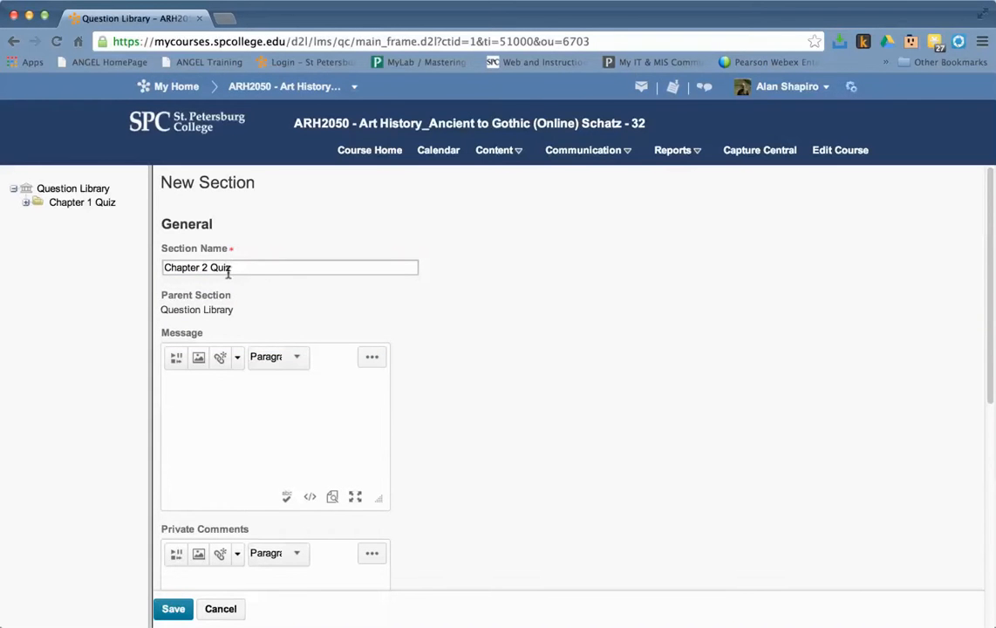
{"action": "left_click", "coordinate": [166, 611]}
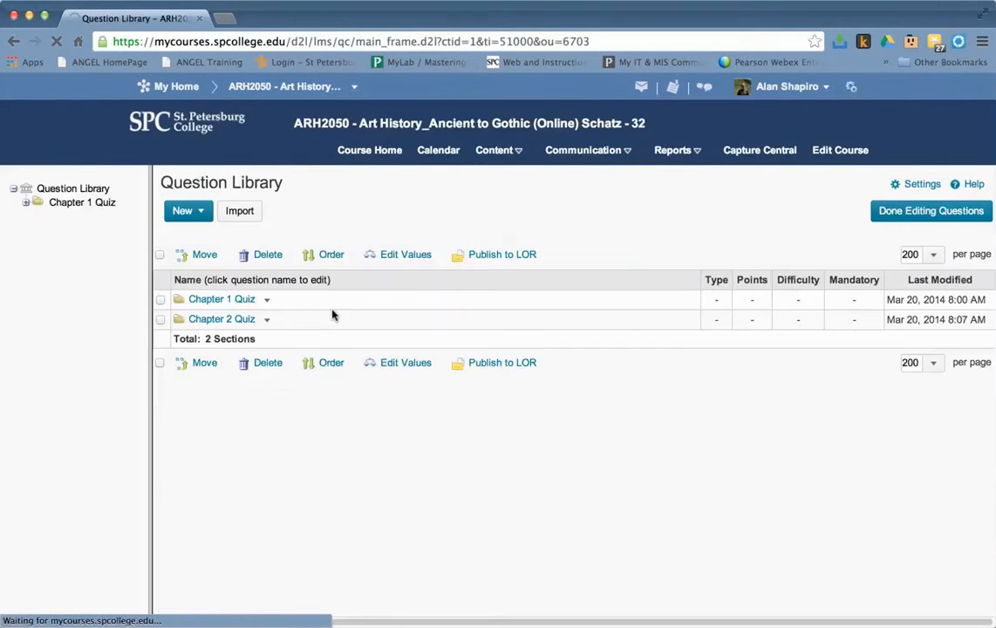
Set up an import into the Chapter 2 Quiz section from the Questions section of the existing collection CHAPTER 2—MESOPOTAMIA AND PERSIA
{"action": "left_click", "coordinate": [249, 321]}
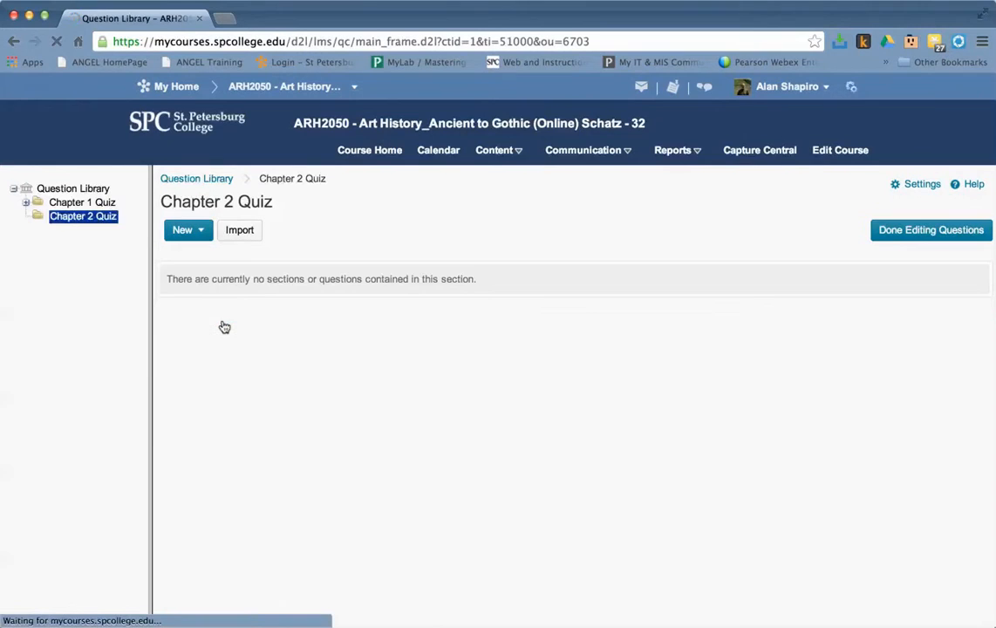
{"action": "left_click", "coordinate": [249, 230]}
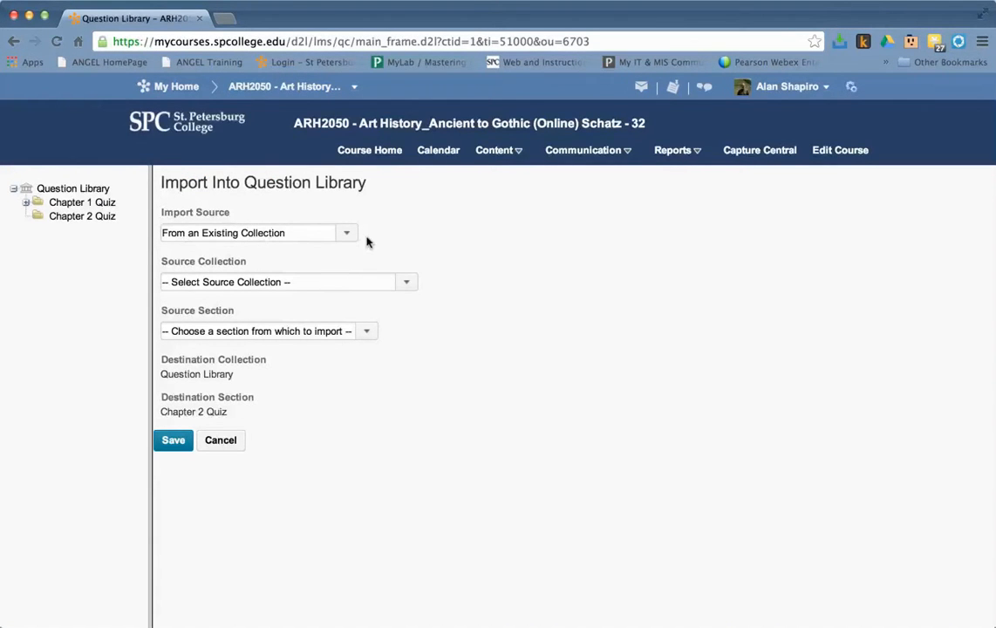
{"action": "left_click", "coordinate": [406, 285]}
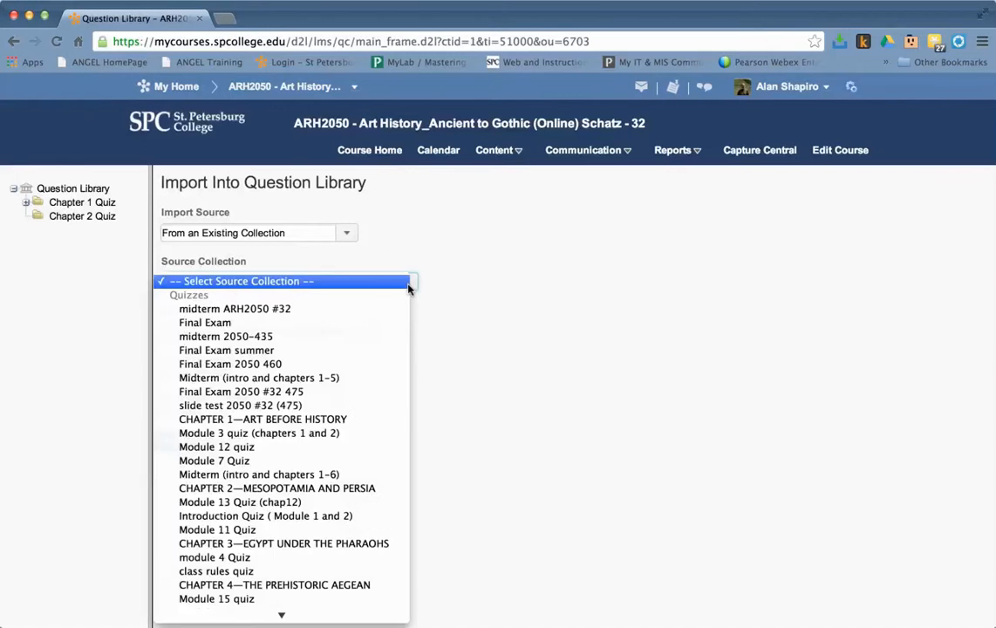
{"action": "left_click", "coordinate": [362, 489]}
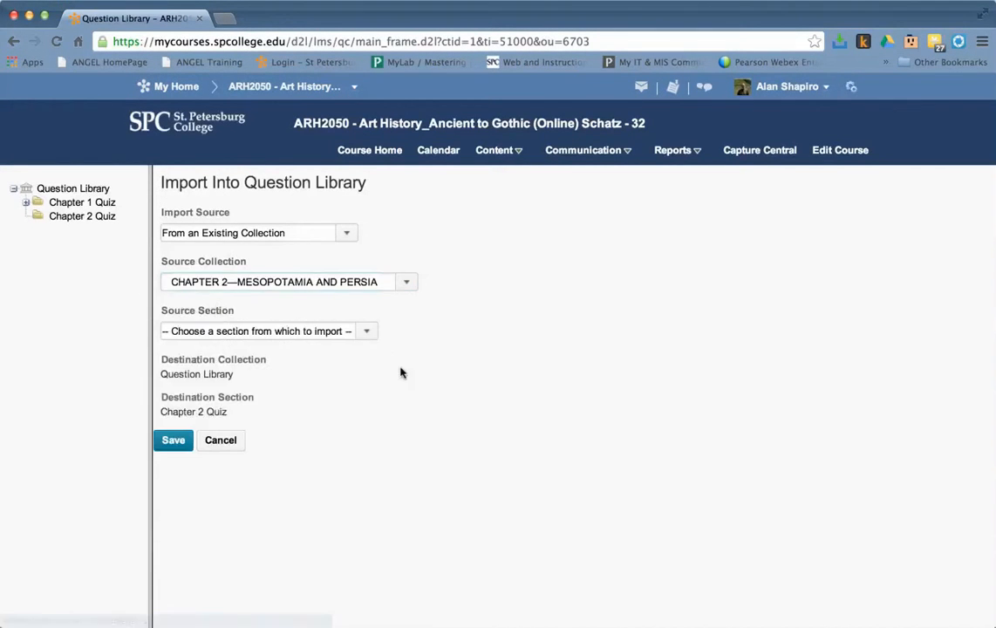
{"action": "left_click", "coordinate": [373, 341]}
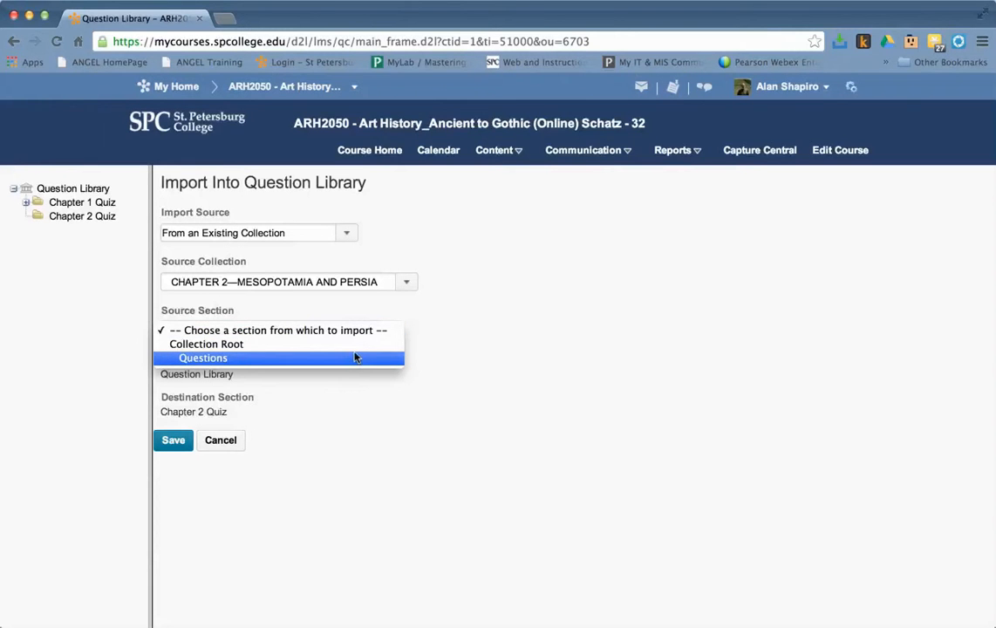
{"action": "left_click", "coordinate": [355, 357]}
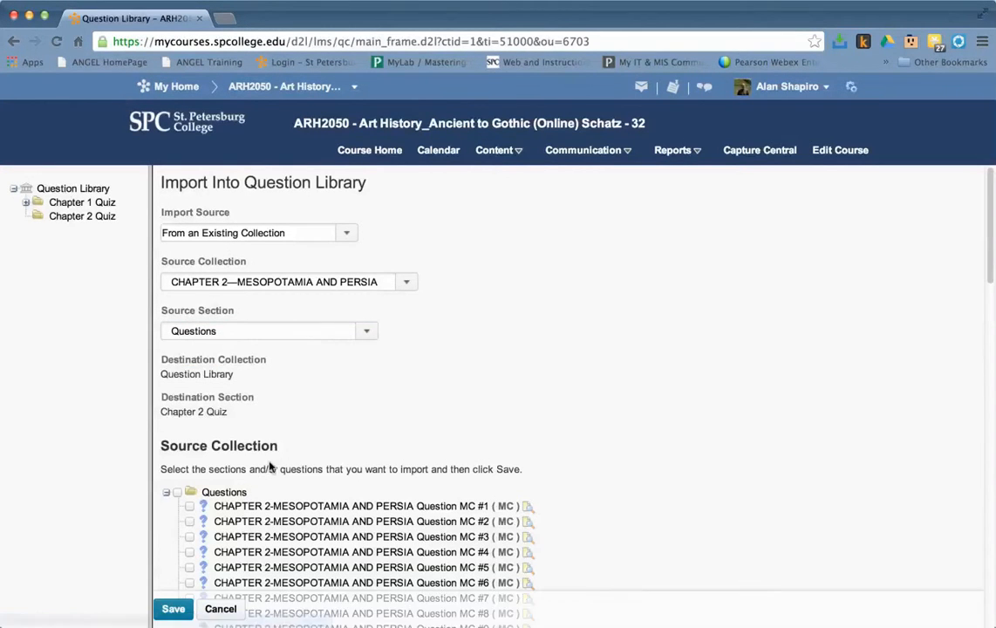
Select the entire Questions folder in the source collection and import it into Chapter 2 Quiz
{"action": "scroll", "coordinate": [261, 470], "scroll_direction": "down", "scroll_amount": 10}
{"action": "scroll", "coordinate": [252, 452], "scroll_direction": "up", "scroll_amount": 5}
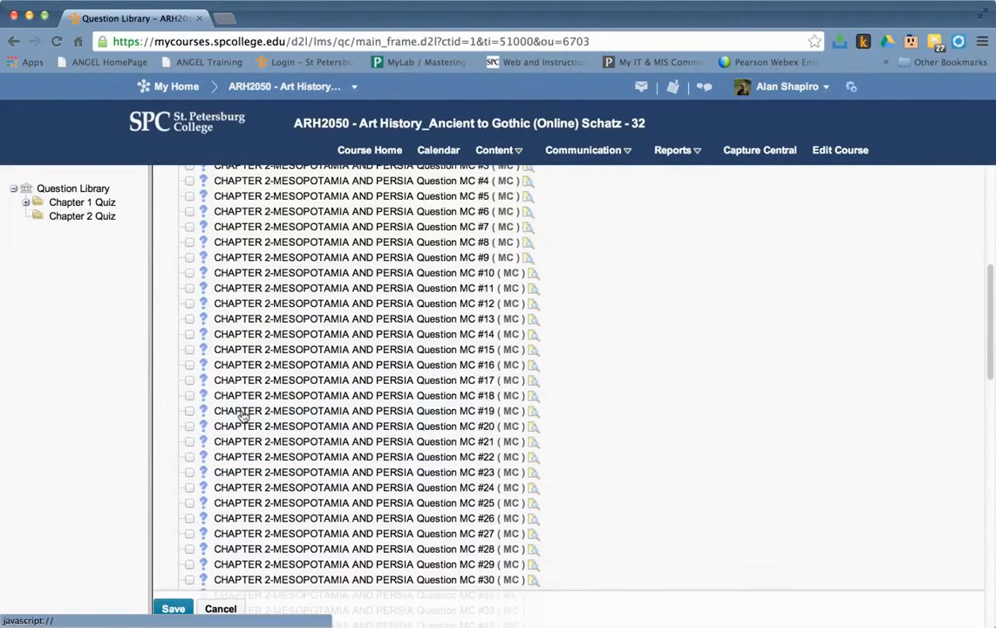
{"action": "scroll", "coordinate": [227, 392], "scroll_direction": "up", "scroll_amount": 3}
{"action": "left_click", "coordinate": [177, 308]}
{"action": "left_click", "coordinate": [182, 611]}
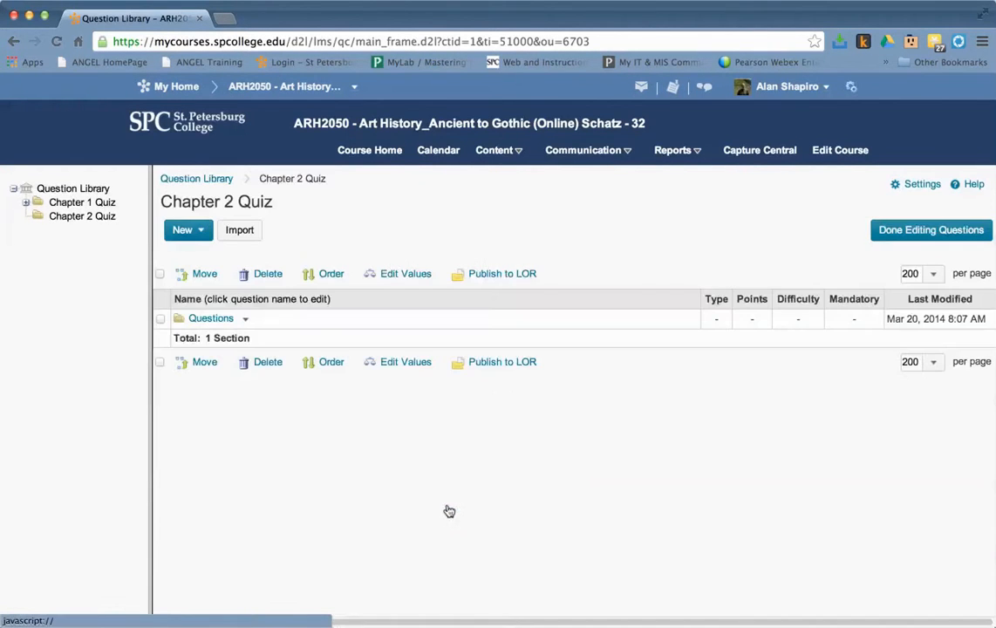
Move all questions in the imported Questions subsection up into the Chapter 2 Quiz section
{"action": "left_click", "coordinate": [211, 319]}
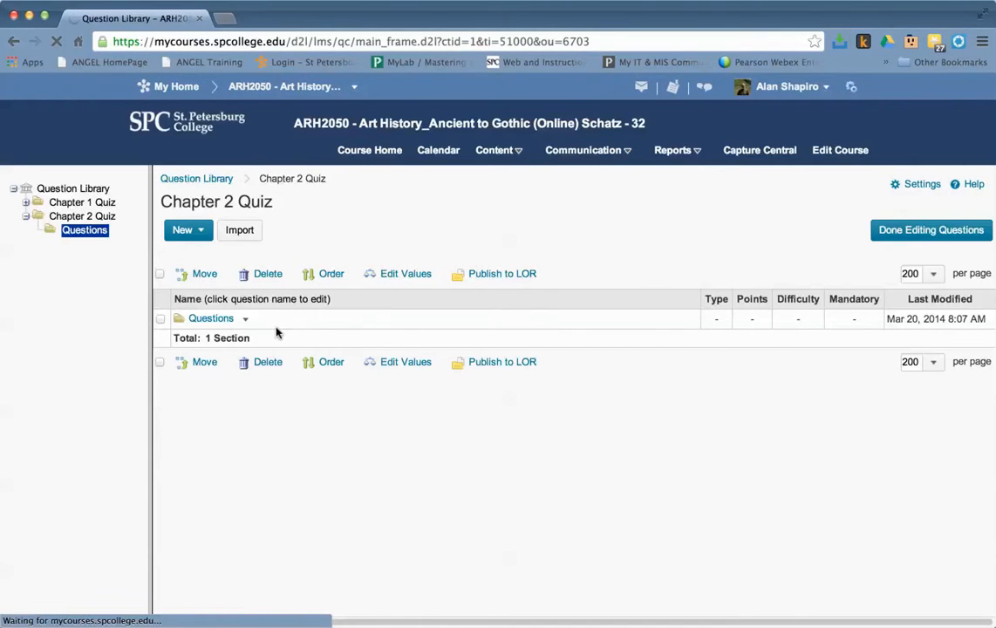
{"action": "left_click", "coordinate": [210, 319]}
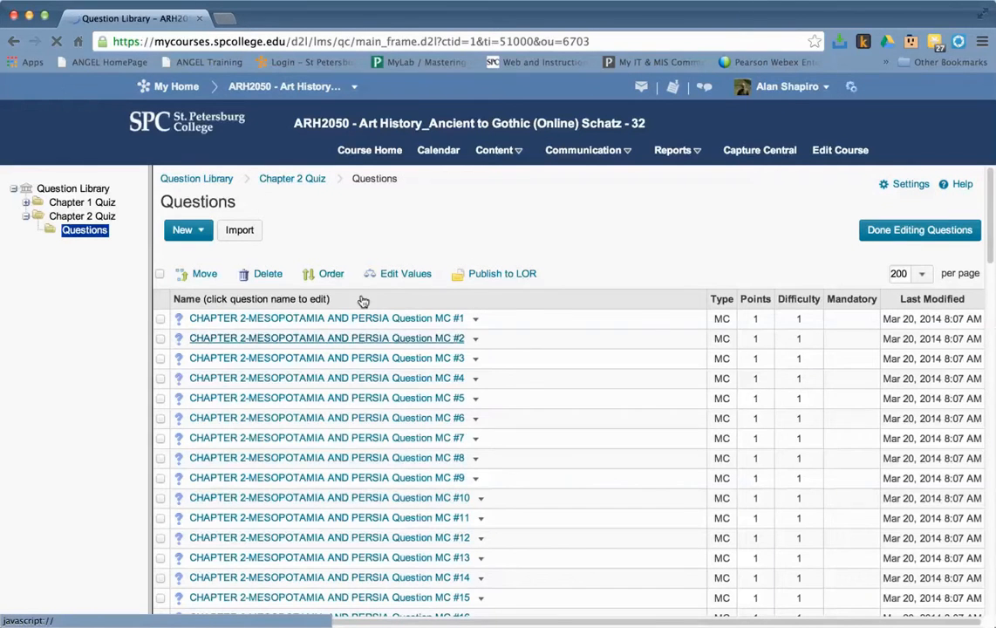
{"action": "left_click", "coordinate": [160, 276]}
{"action": "left_click", "coordinate": [206, 275]}
{"action": "left_click", "coordinate": [218, 284]}
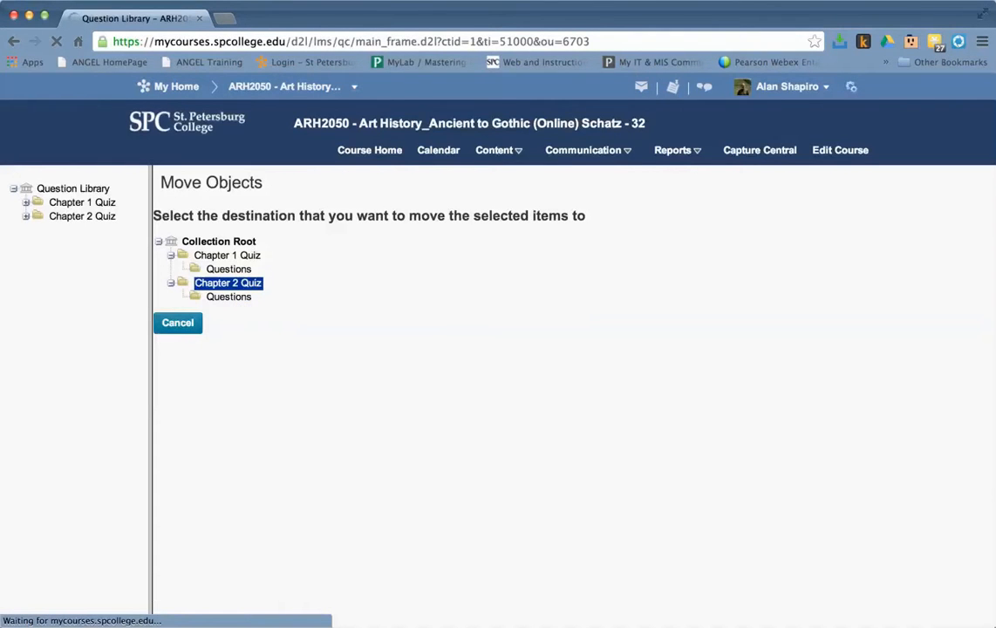
{"action": "left_click", "coordinate": [181, 324]}
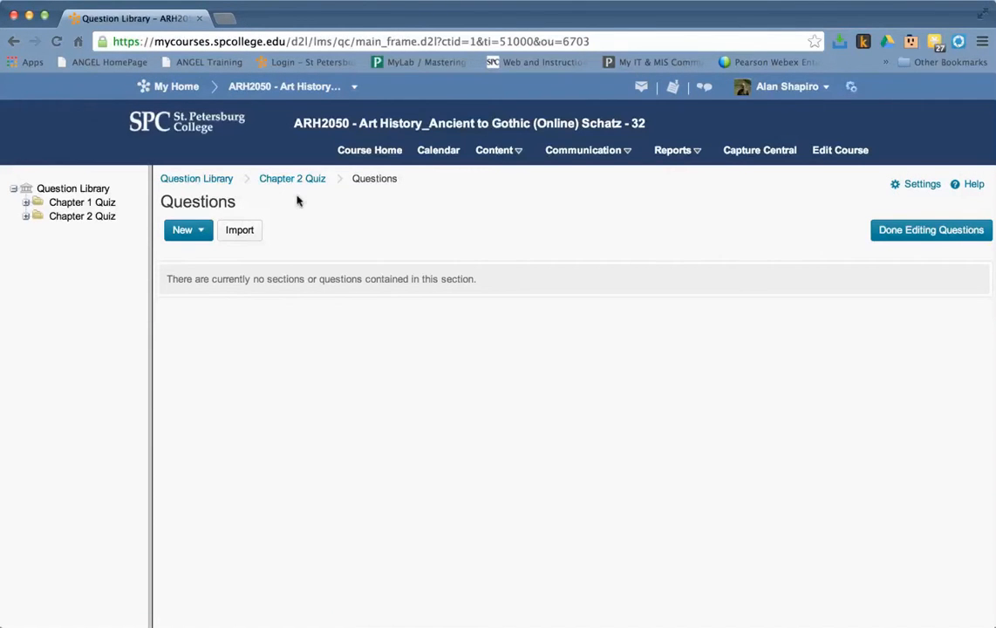
Open the Chapter 2 Quiz section and look through its list of moved questions
{"action": "left_click", "coordinate": [320, 179]}
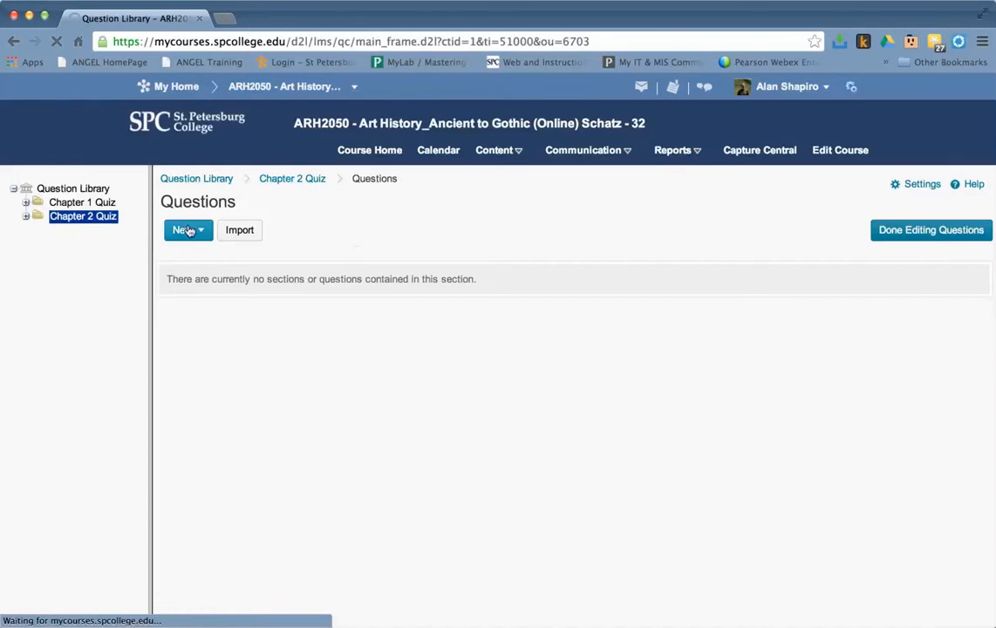
{"action": "left_click", "coordinate": [27, 217]}
{"action": "left_click", "coordinate": [105, 232]}
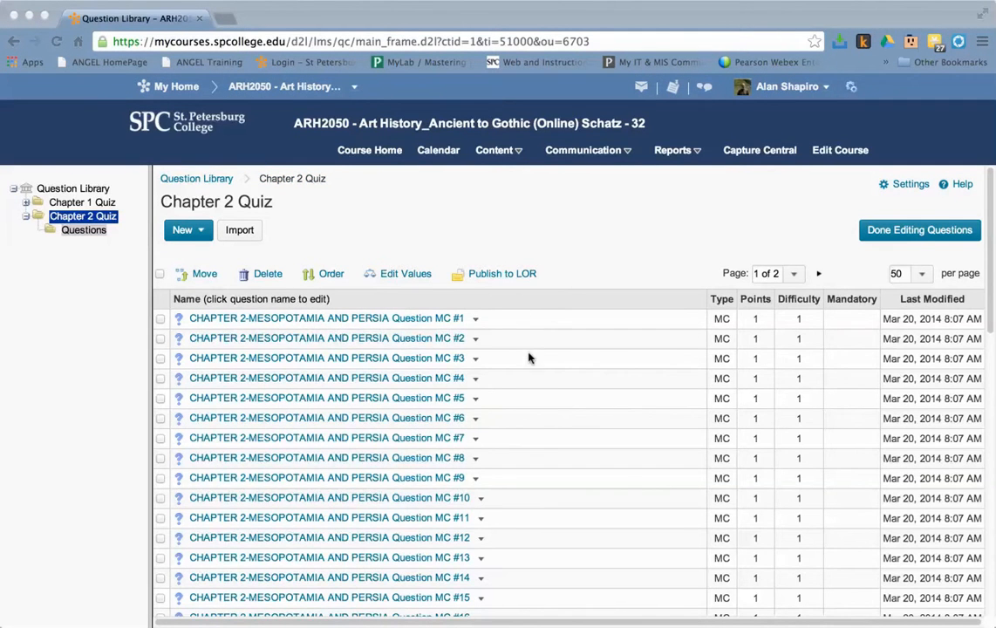
{"action": "scroll", "coordinate": [529, 374], "scroll_direction": "down", "scroll_amount": 10}
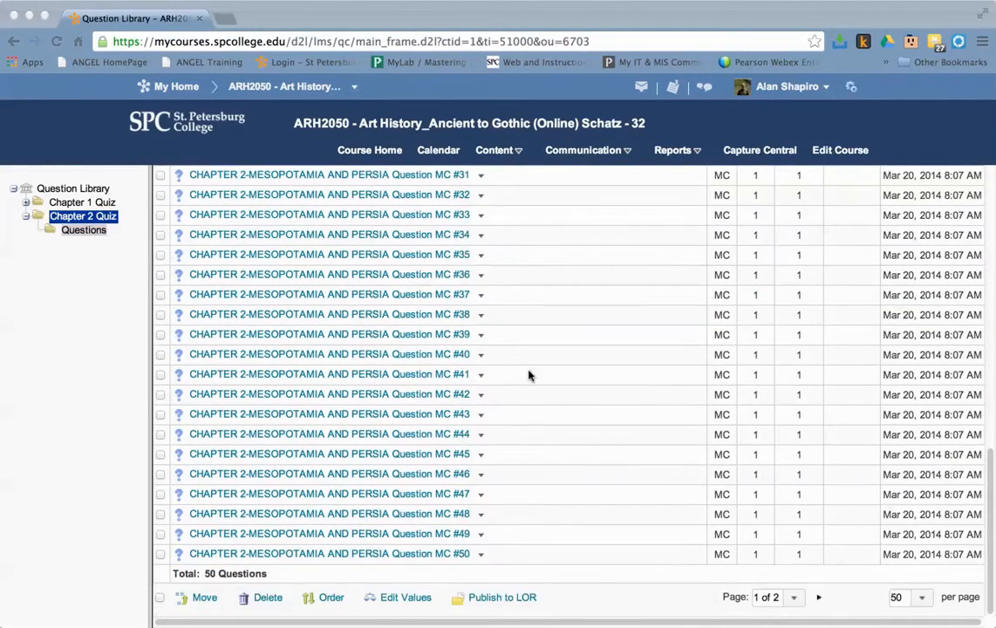
{"action": "scroll", "coordinate": [525, 371], "scroll_direction": "up", "scroll_amount": 10}
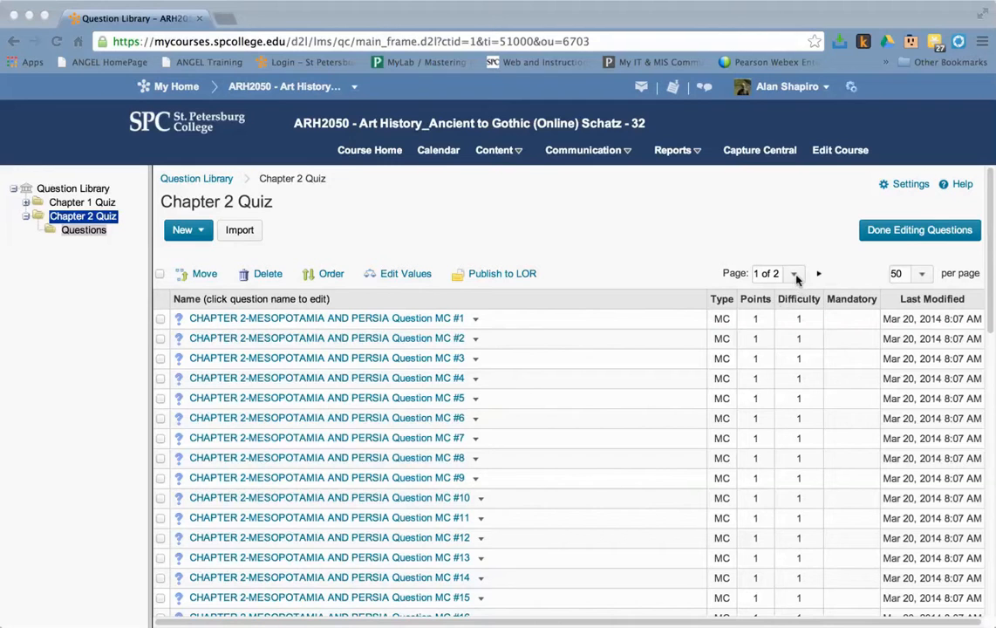
Show 100 items per page in Chapter 2 Quiz and delete the emptied Questions subsection
{"action": "left_click", "coordinate": [923, 274]}
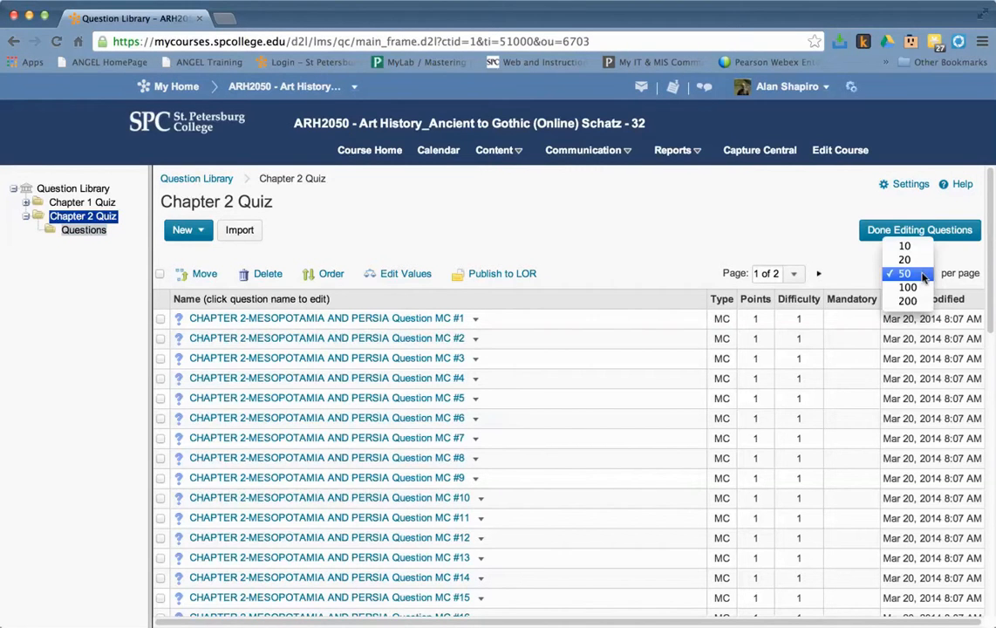
{"action": "left_click", "coordinate": [907, 288]}
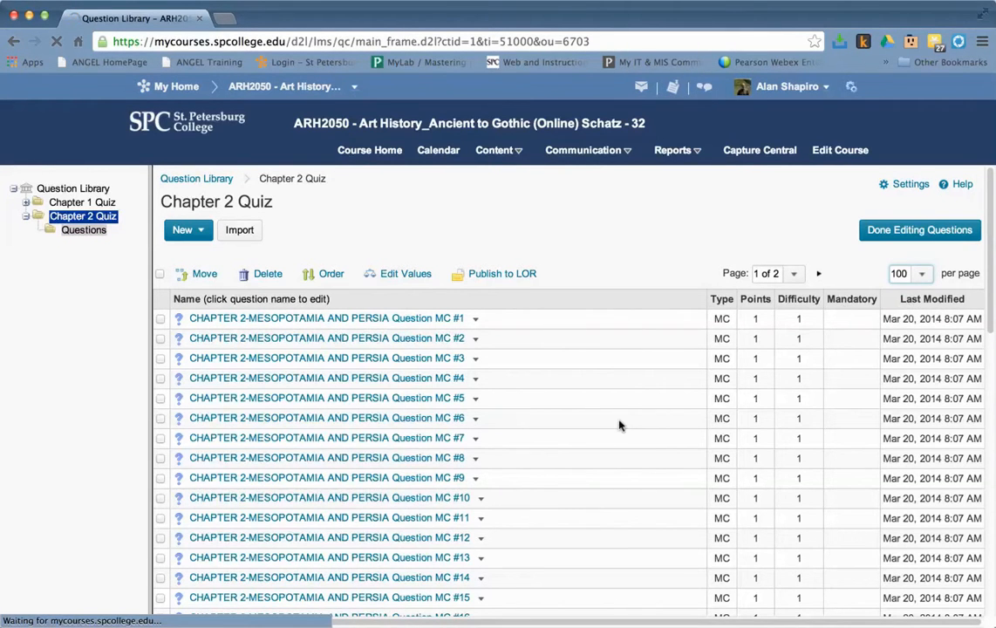
{"action": "scroll", "coordinate": [621, 425], "scroll_direction": "down", "scroll_amount": 10}
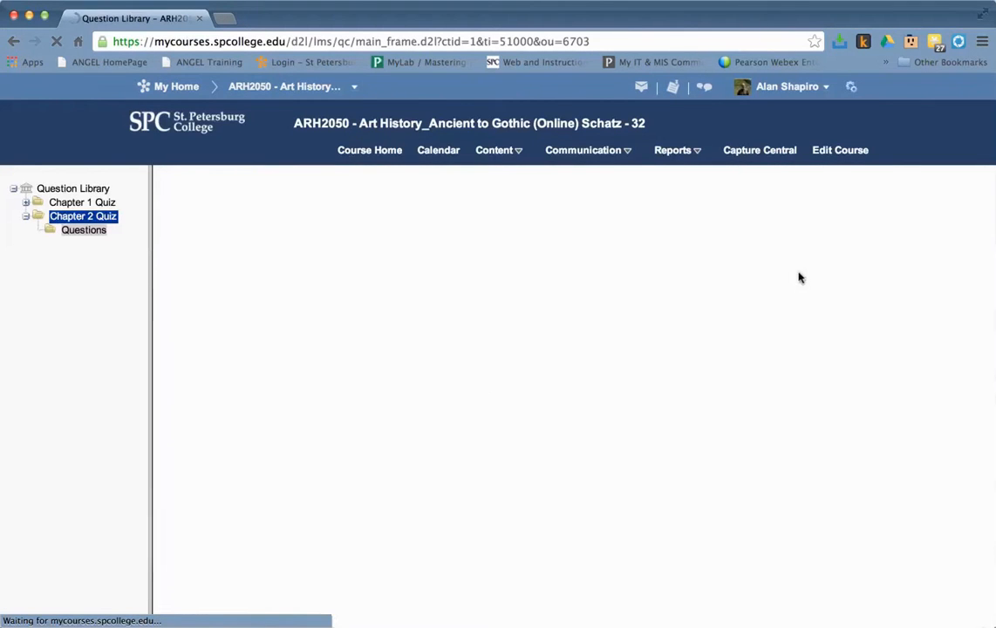
{"action": "scroll", "coordinate": [614, 438], "scroll_direction": "down", "scroll_amount": 5}
{"action": "scroll", "coordinate": [614, 438], "scroll_direction": "down", "scroll_amount": 10}
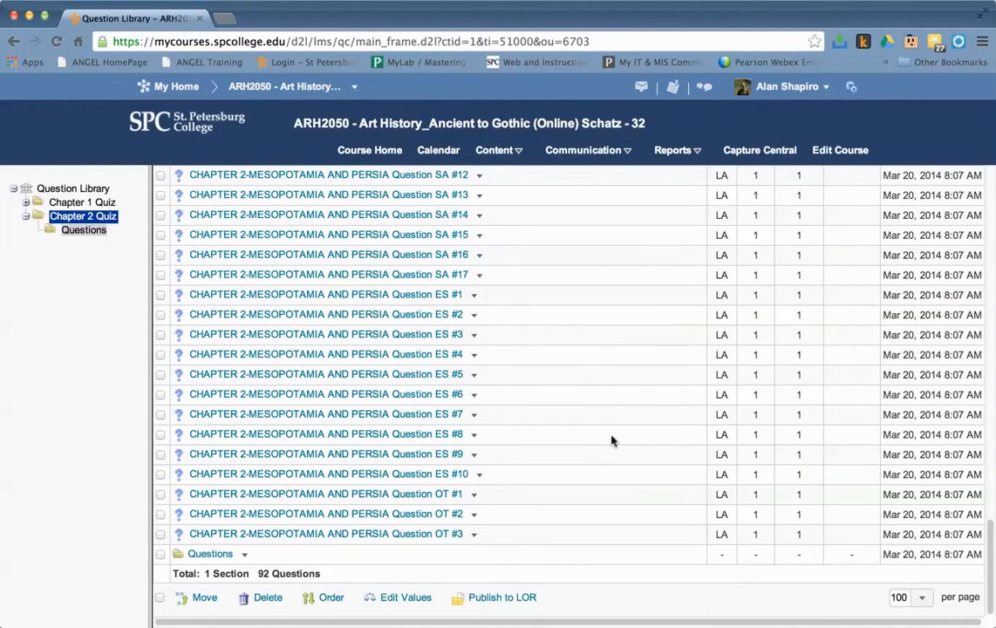
{"action": "left_click", "coordinate": [161, 555]}
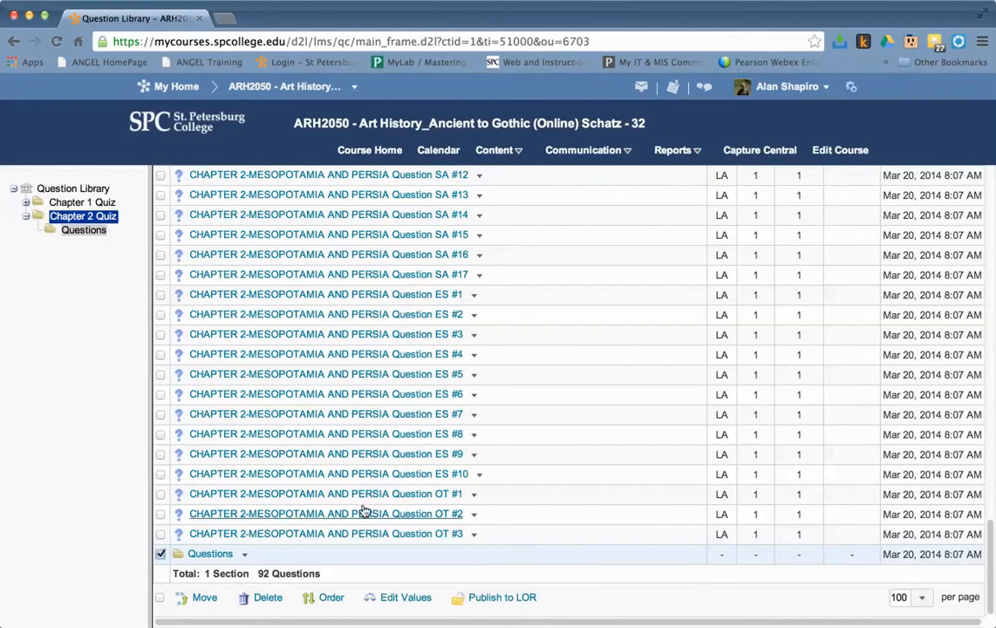
{"action": "left_click", "coordinate": [266, 597]}
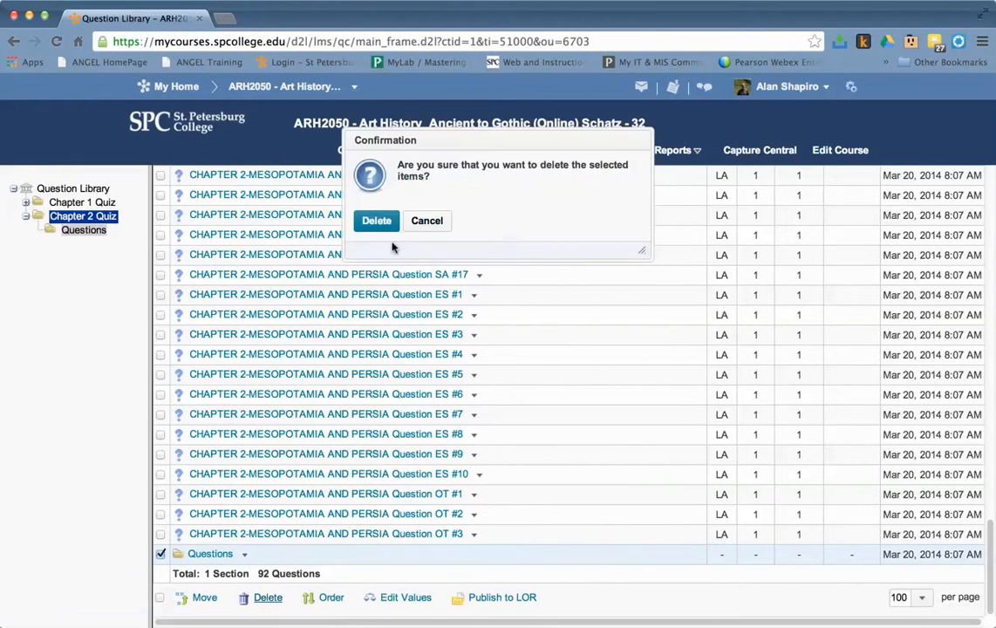
{"action": "left_click", "coordinate": [377, 221]}
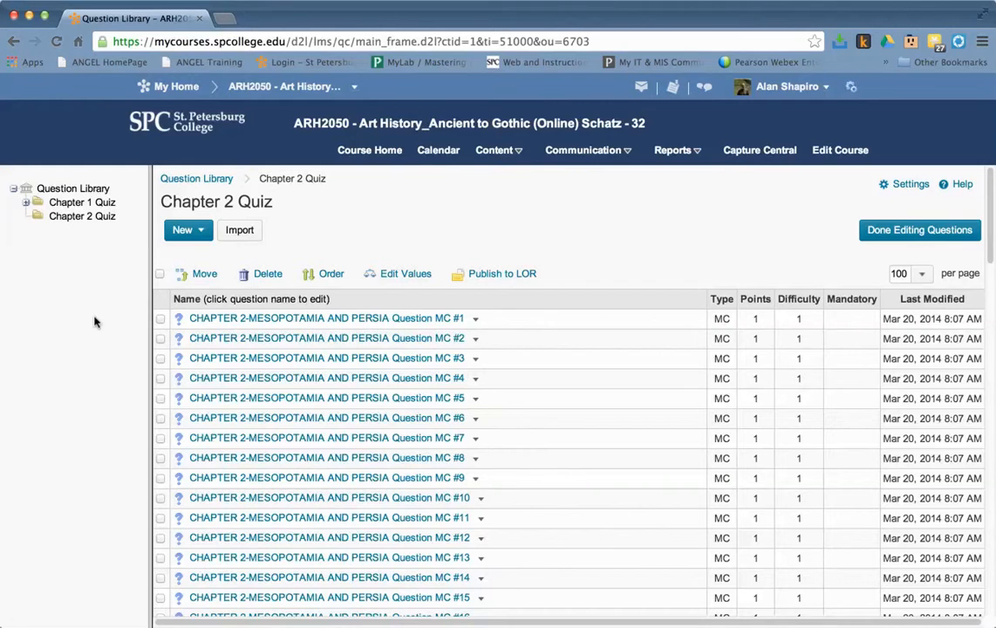
Edit CHAPTER 2-MESOPOTAMIA AND PERSIA Question MC #1, adding the test text rrrrrr, and save the question
{"action": "left_click", "coordinate": [476, 318]}
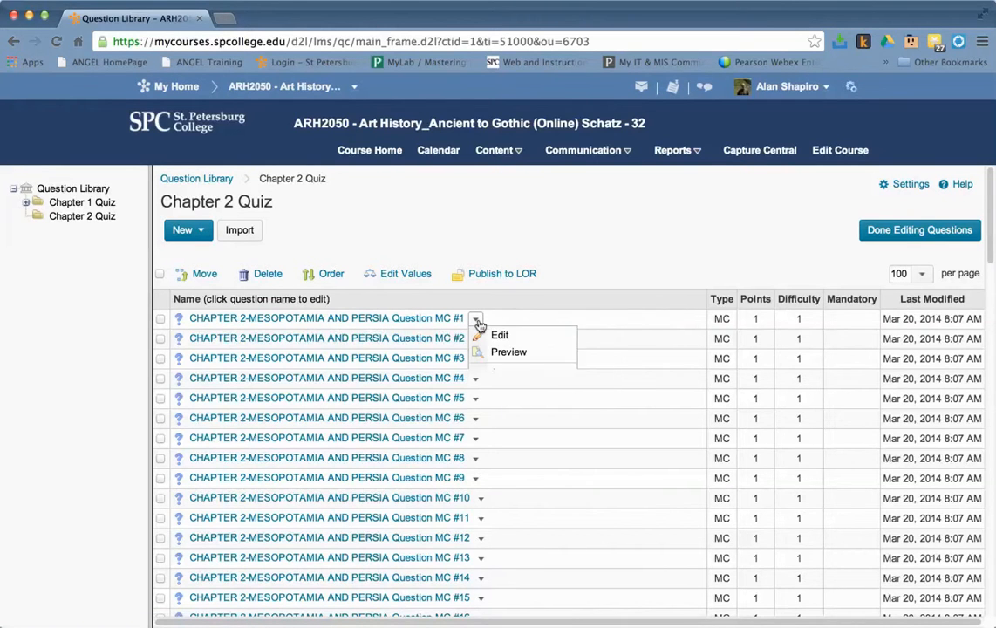
{"action": "left_click", "coordinate": [490, 334]}
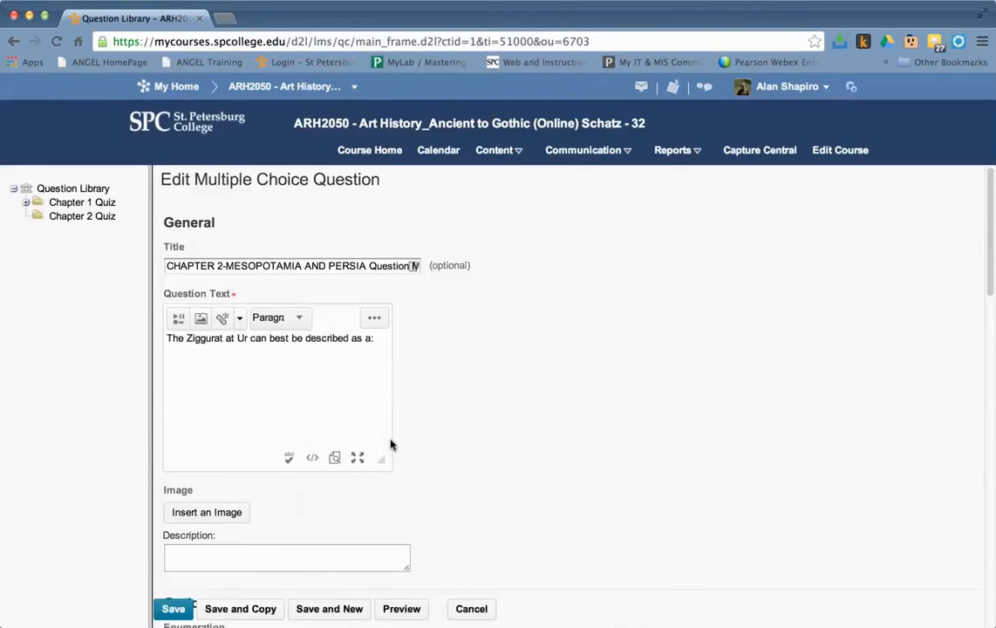
{"action": "scroll", "coordinate": [389, 445], "scroll_direction": "down", "scroll_amount": 5}
{"action": "type", "text": "rrrrrr"}
{"action": "scroll", "coordinate": [359, 417], "scroll_direction": "down", "scroll_amount": 10}
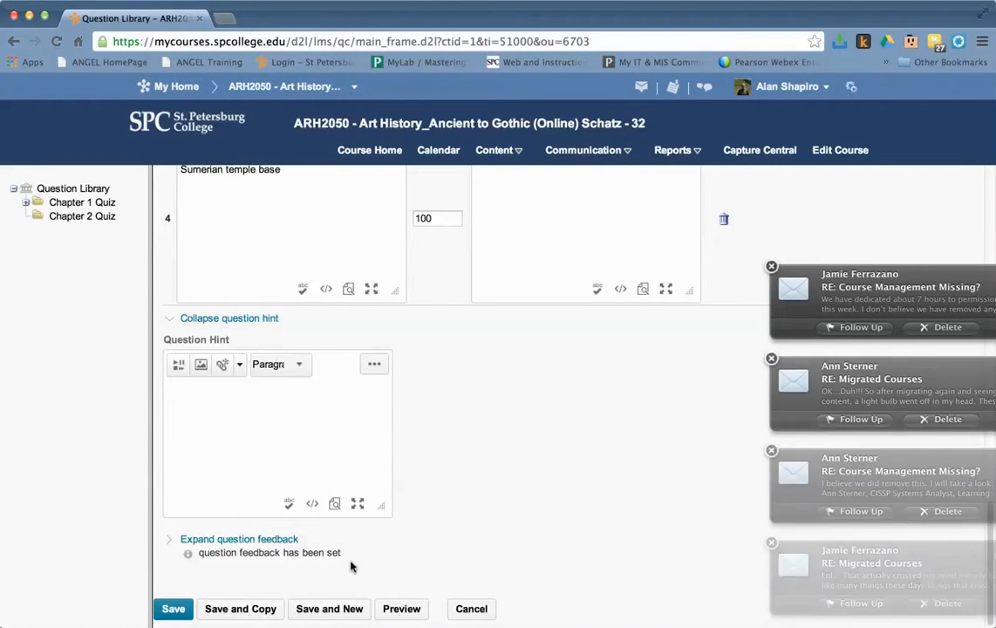
{"action": "left_click", "coordinate": [167, 611]}
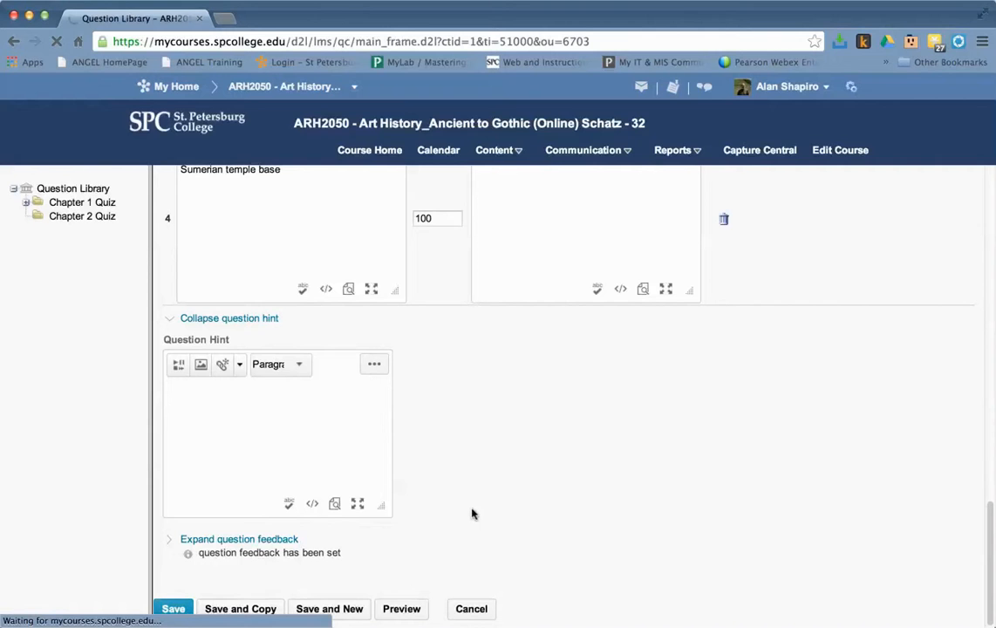
Apply the question's changes to both the Question Library and the quiz CHAPTER 2—MESOPOTAMIA AND PERSIA
{"action": "scroll", "coordinate": [445, 489], "scroll_direction": "up", "scroll_amount": 10}
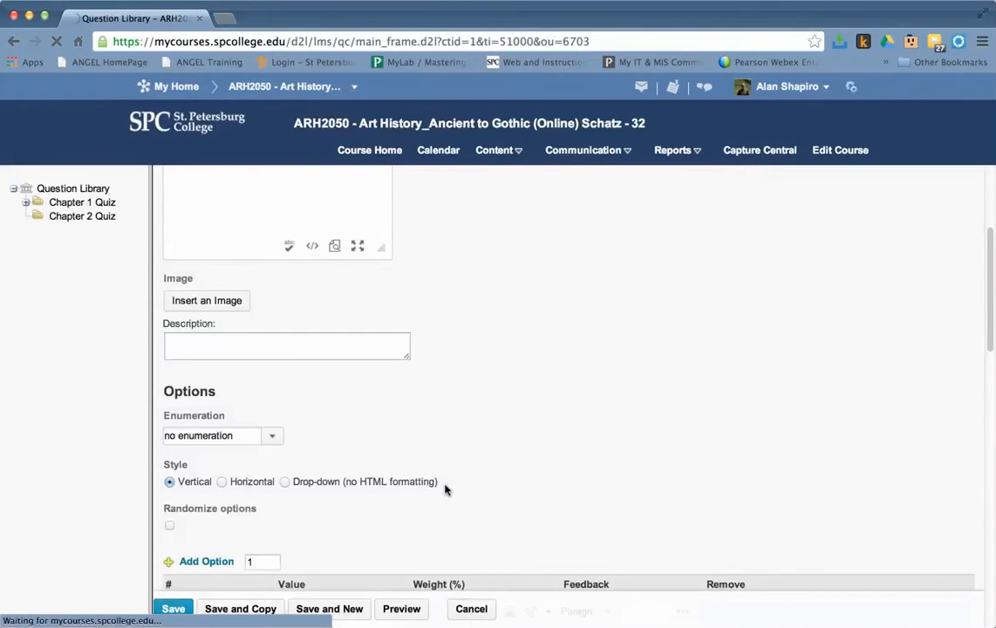
{"action": "scroll", "coordinate": [445, 490], "scroll_direction": "down", "scroll_amount": 10}
{"action": "scroll", "coordinate": [445, 491], "scroll_direction": "up", "scroll_amount": 15}
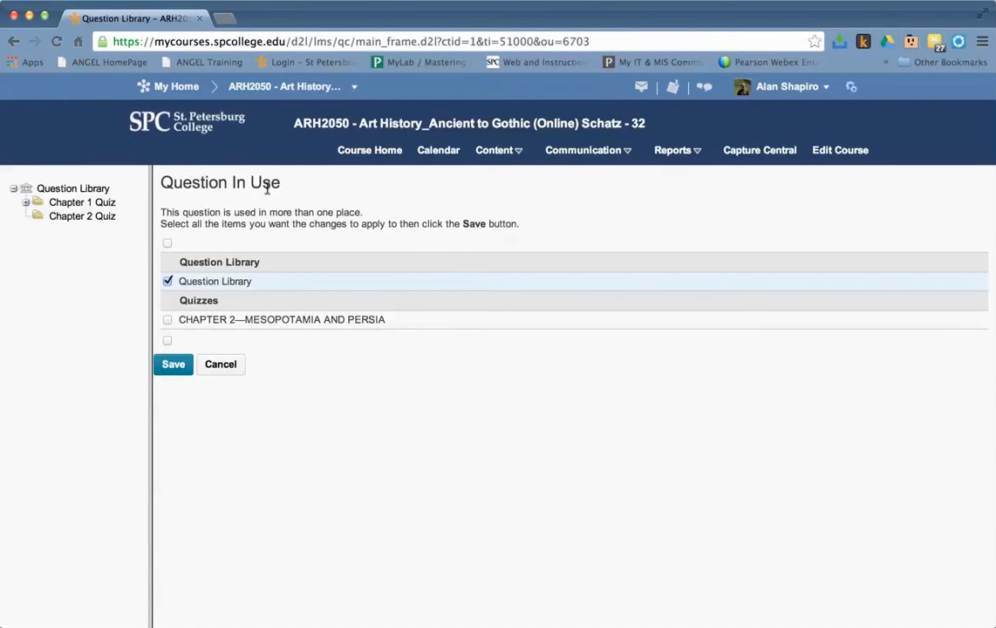
{"action": "left_click", "coordinate": [166, 321]}
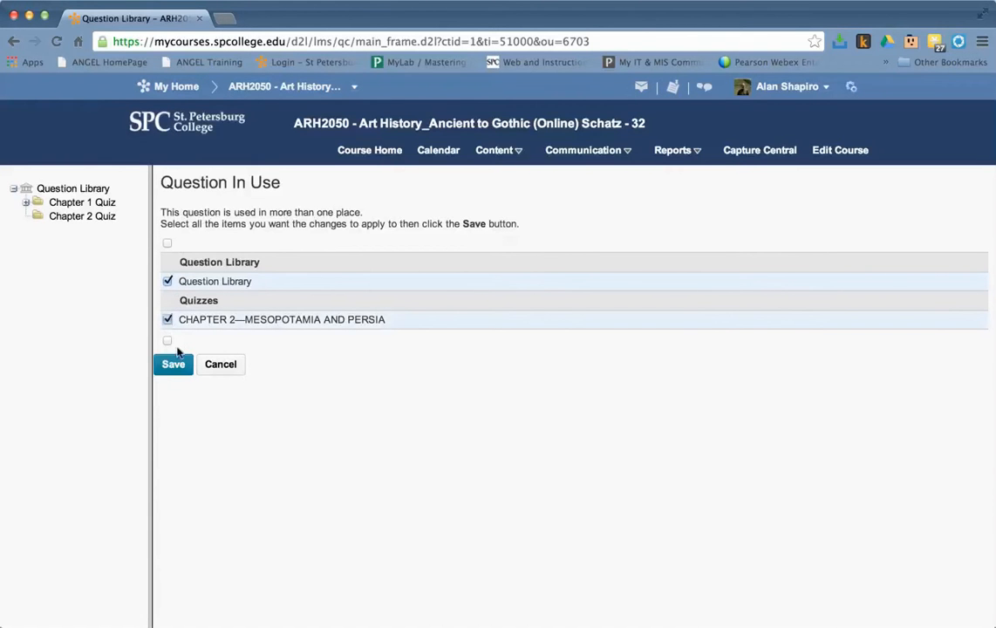
{"action": "left_click", "coordinate": [171, 364]}
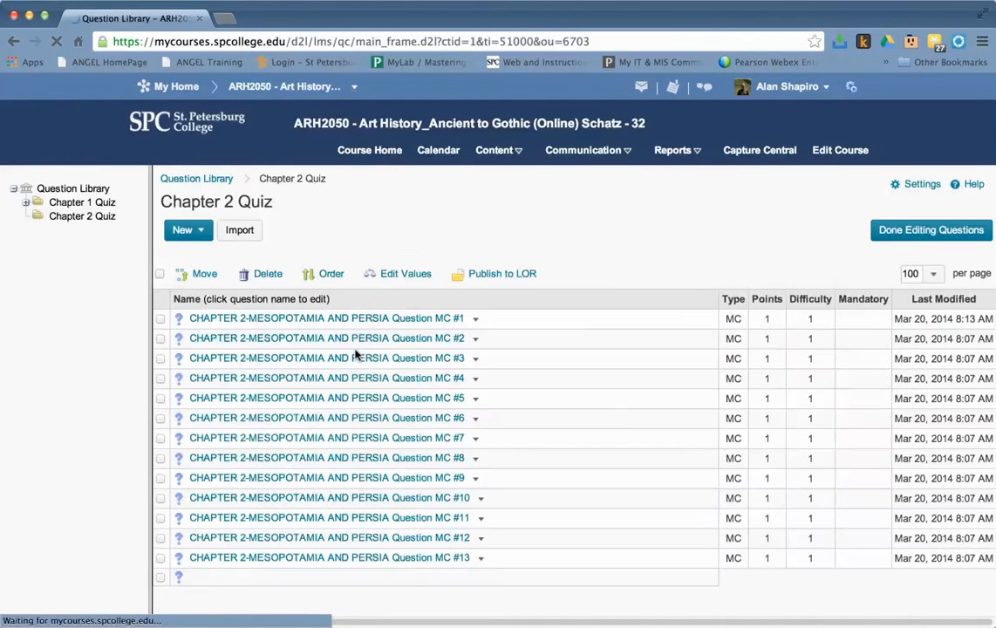